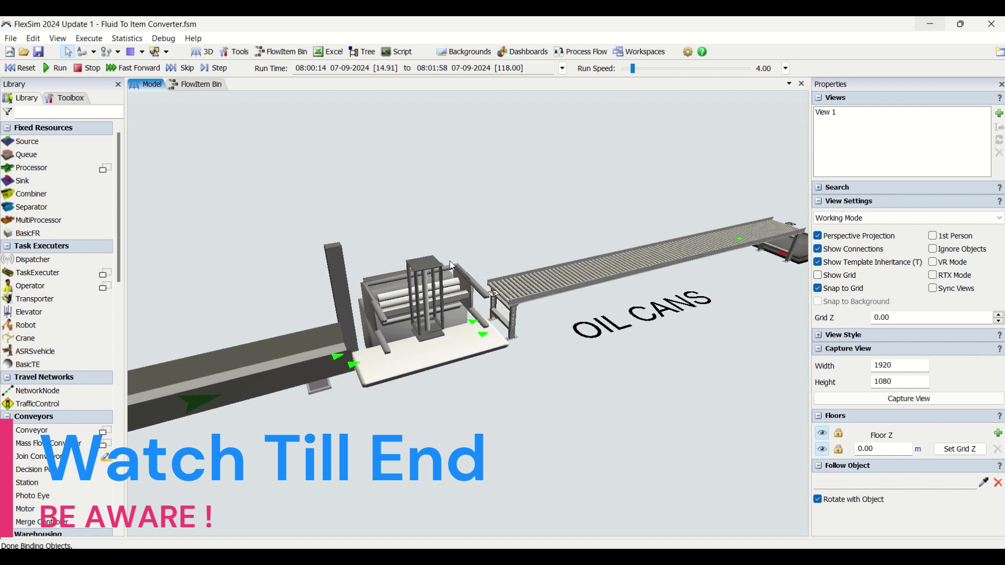
Examine the fluid-to-item converter, the storage tanks, the small processing tank and the fluid mixer in the model.
{"action": "left_click", "coordinate": [435, 289]}
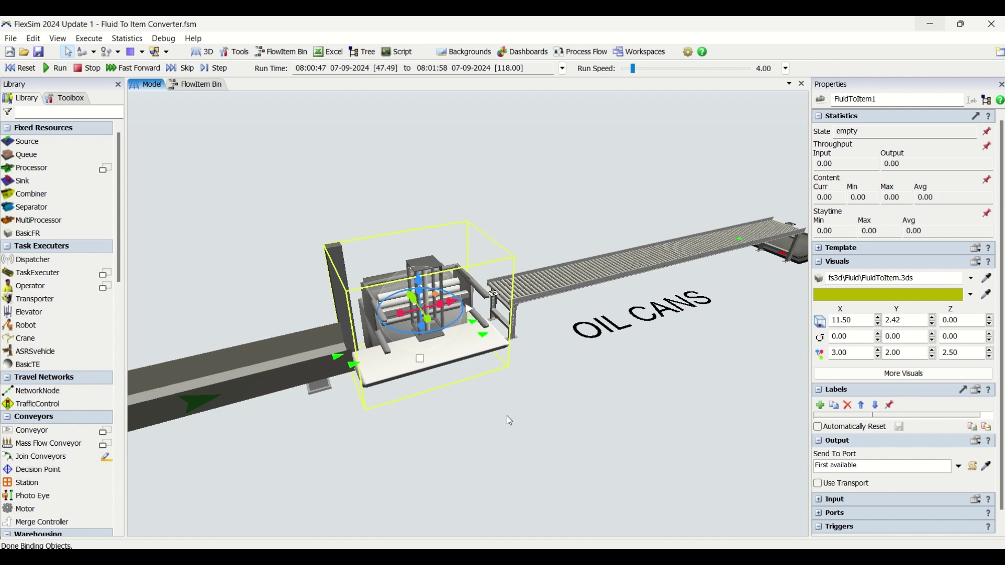
{"action": "scroll", "coordinate": [506, 416], "scroll_direction": "down", "scroll_amount": 2}
{"action": "left_click_drag", "start_coordinate": [530, 416], "coordinate": [596, 301]}
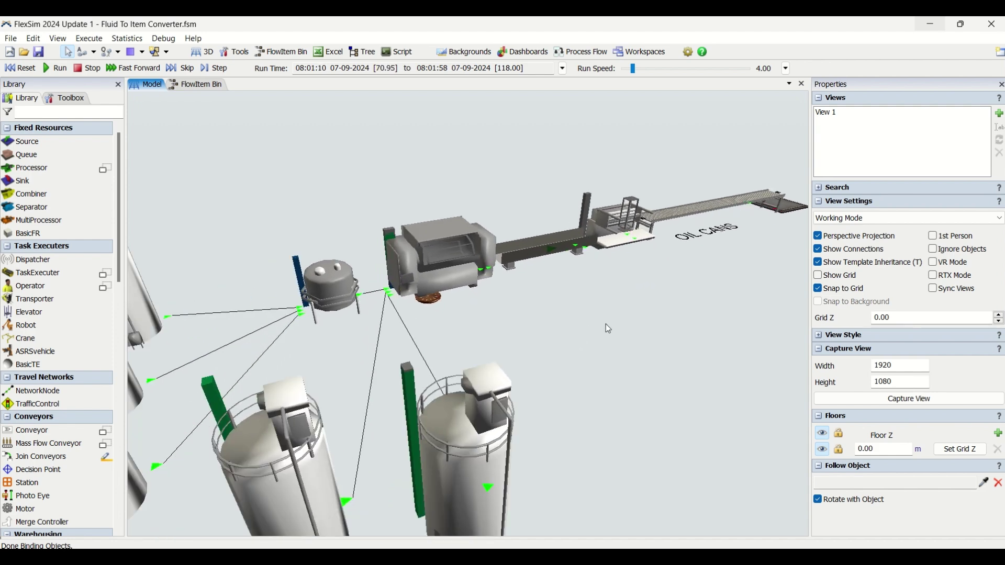
{"action": "right_click_drag", "start_coordinate": [625, 347], "coordinate": [592, 362]}
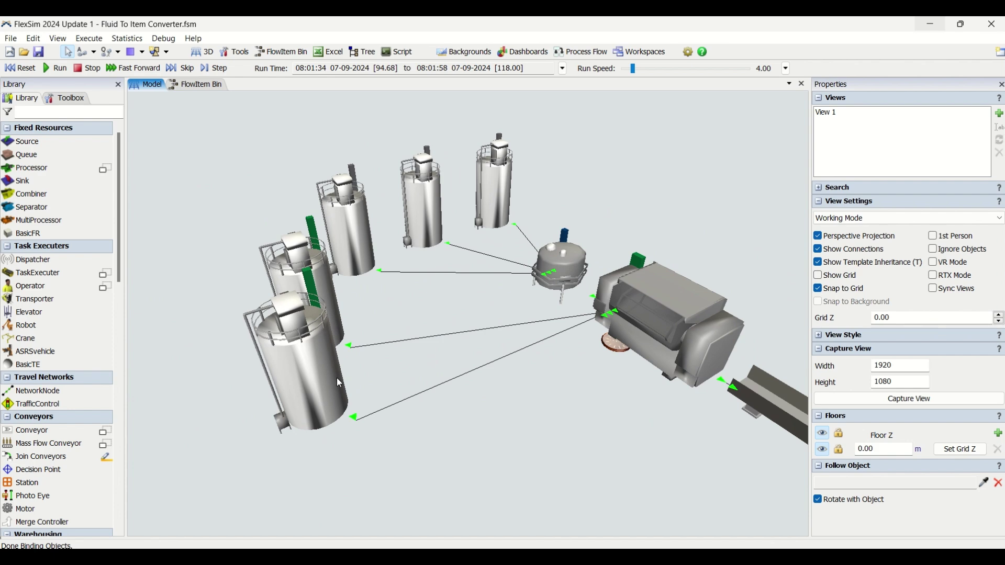
{"action": "left_click", "coordinate": [322, 379]}
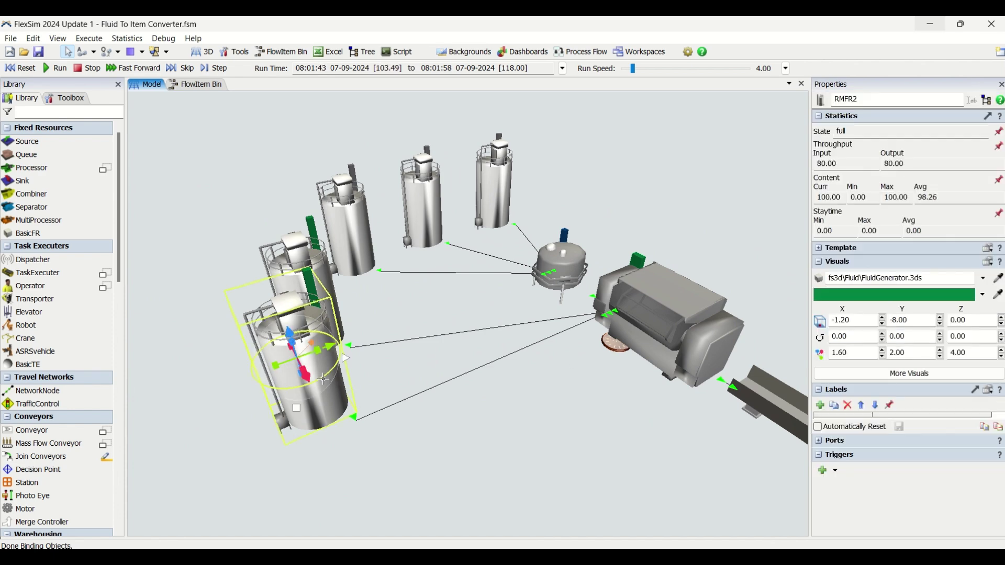
{"action": "right_click_drag", "start_coordinate": [547, 417], "coordinate": [551, 420]}
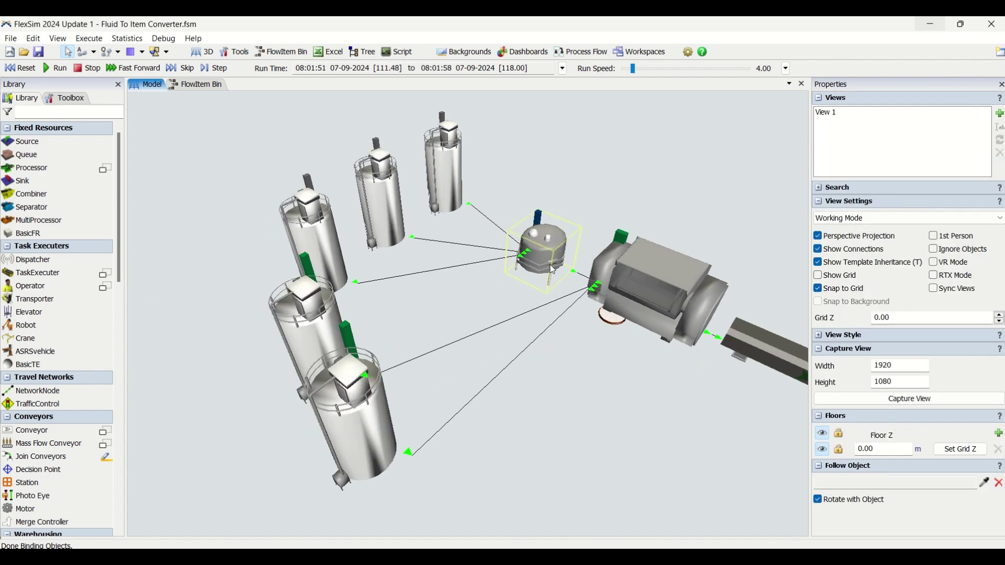
{"action": "left_click", "coordinate": [551, 265]}
{"action": "right_click_drag", "start_coordinate": [638, 432], "coordinate": [454, 319]}
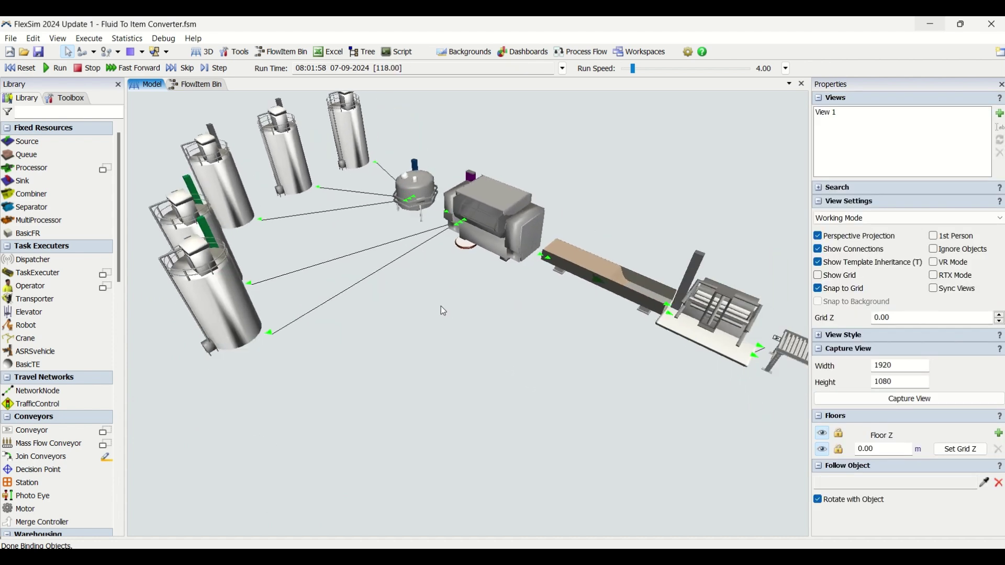
{"action": "left_click", "coordinate": [501, 234]}
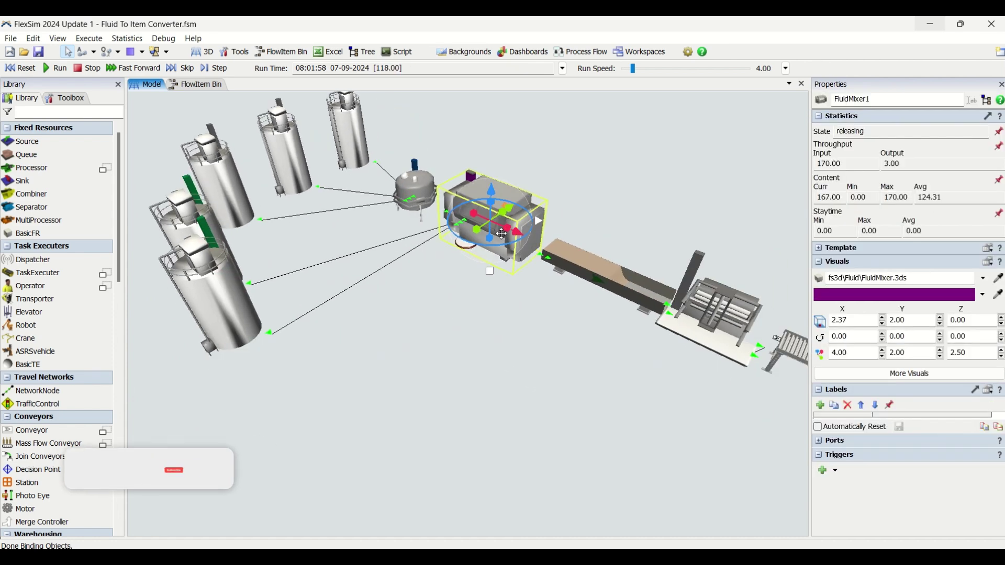
{"action": "left_click", "coordinate": [553, 349]}
Examine the fluid conveyor and how it leads from the mixer into the fluid-to-item converter.
{"action": "left_click_drag", "start_coordinate": [627, 403], "coordinate": [505, 294]}
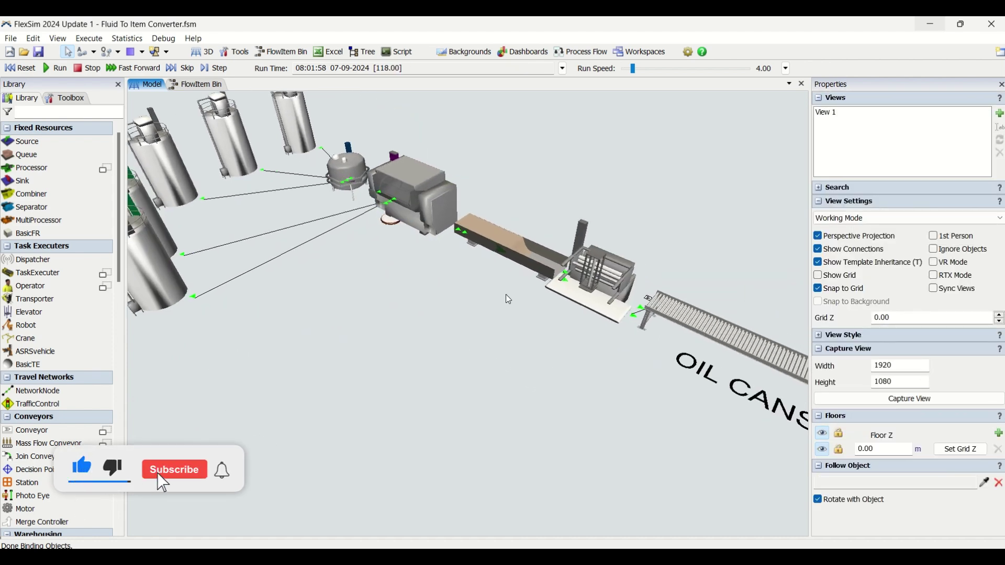
{"action": "left_click", "coordinate": [530, 265]}
{"action": "left_click", "coordinate": [513, 394]}
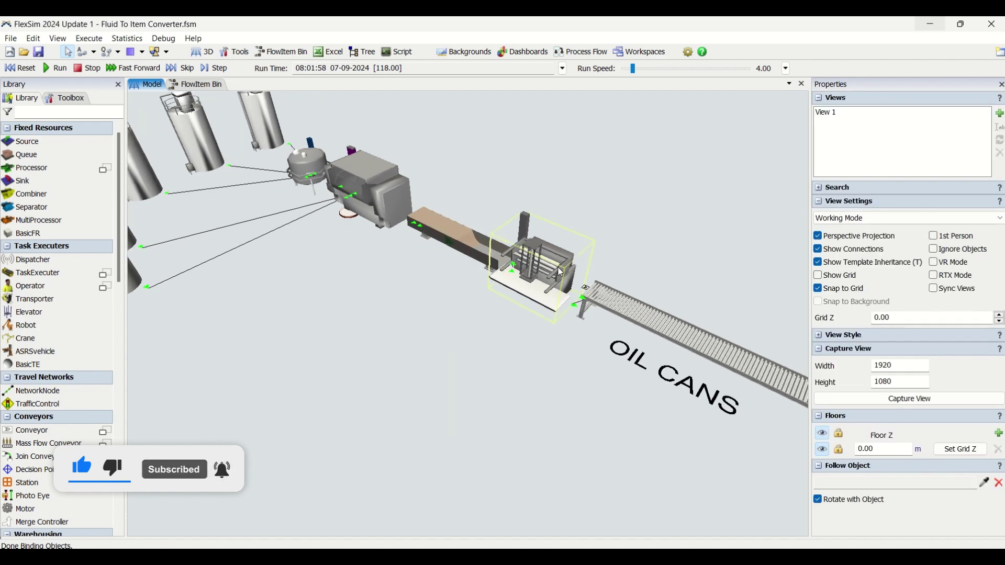
{"action": "scroll", "coordinate": [504, 383], "scroll_direction": "up", "scroll_amount": 5}
{"action": "scroll", "coordinate": [502, 382], "scroll_direction": "down", "scroll_amount": 5}
{"action": "right_click_drag", "start_coordinate": [516, 382], "coordinate": [541, 385]}
{"action": "scroll", "coordinate": [510, 408], "scroll_direction": "up", "scroll_amount": 4}
{"action": "left_click_drag", "start_coordinate": [510, 407], "coordinate": [542, 412]}
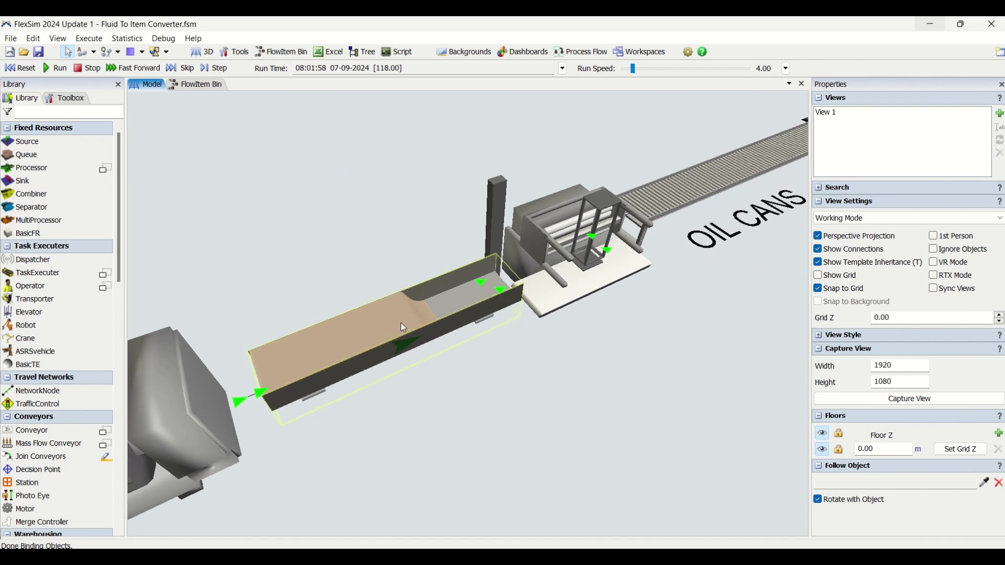
{"action": "mouse_move", "coordinate": [621, 351]}
{"action": "right_mouse_down"}
{"action": "mouse_move", "coordinate": [640, 365]}
{"action": "mouse_move", "coordinate": [622, 368]}
{"action": "right_mouse_up"}
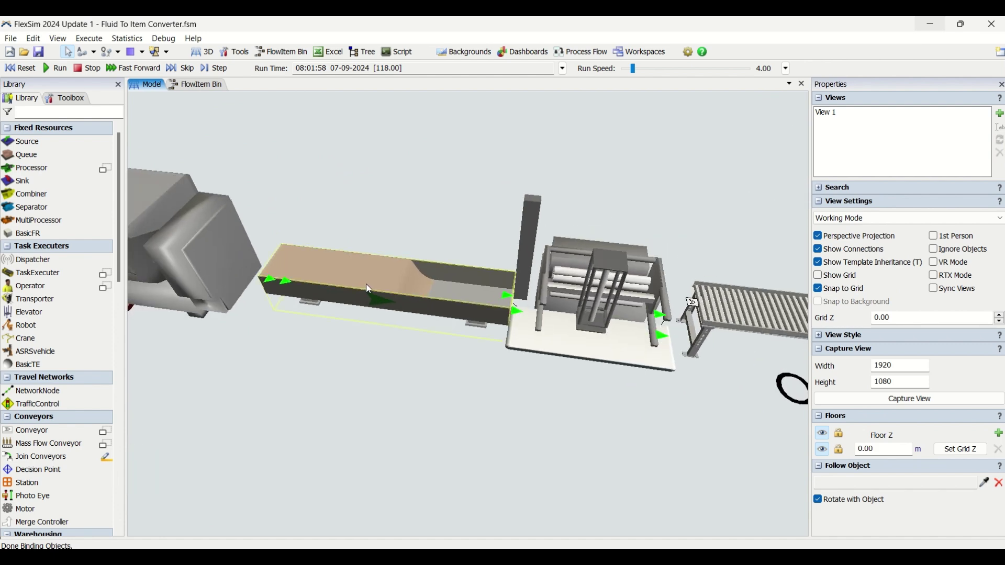
{"action": "left_click_drag", "start_coordinate": [525, 432], "coordinate": [456, 414]}
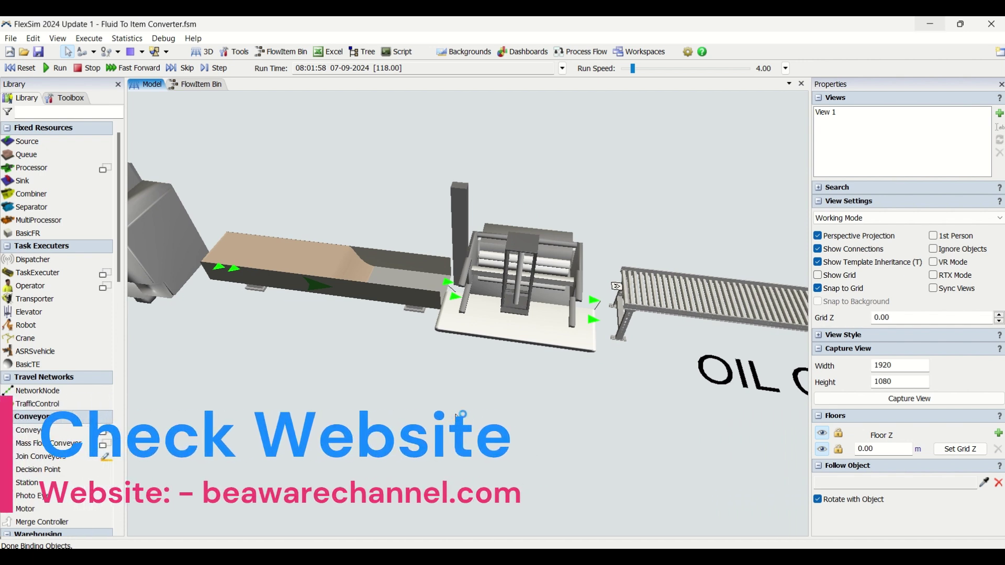
Inspect the fluid-to-item converter, the fluid conveyor feeding it and the roller conveyor that follows it.
{"action": "left_click", "coordinate": [542, 256]}
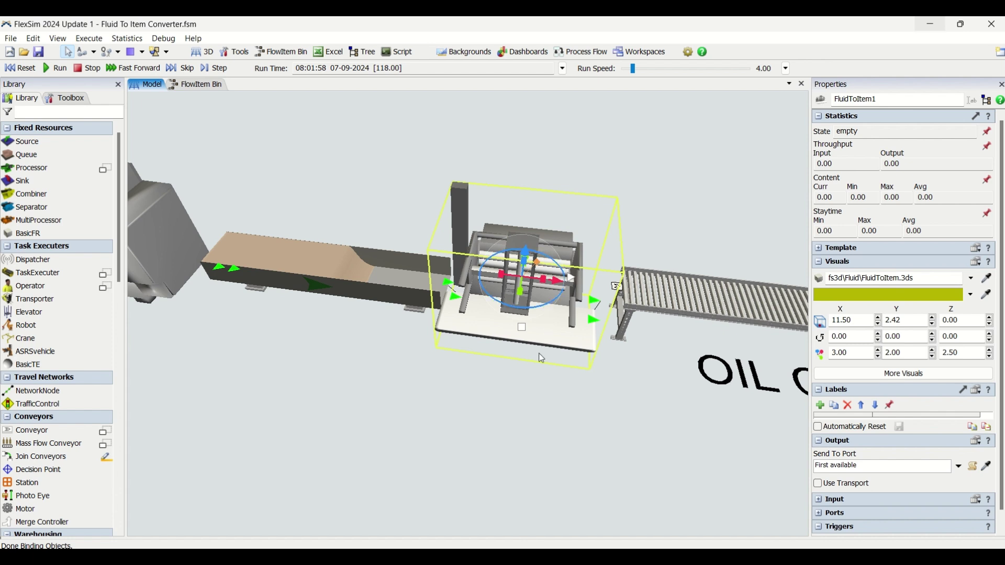
{"action": "left_click", "coordinate": [538, 375]}
{"action": "left_click", "coordinate": [542, 268]}
{"action": "left_click", "coordinate": [524, 357]}
{"action": "scroll", "coordinate": [520, 348], "scroll_direction": "down", "scroll_amount": 1}
{"action": "left_click_drag", "start_coordinate": [426, 442], "coordinate": [395, 436]}
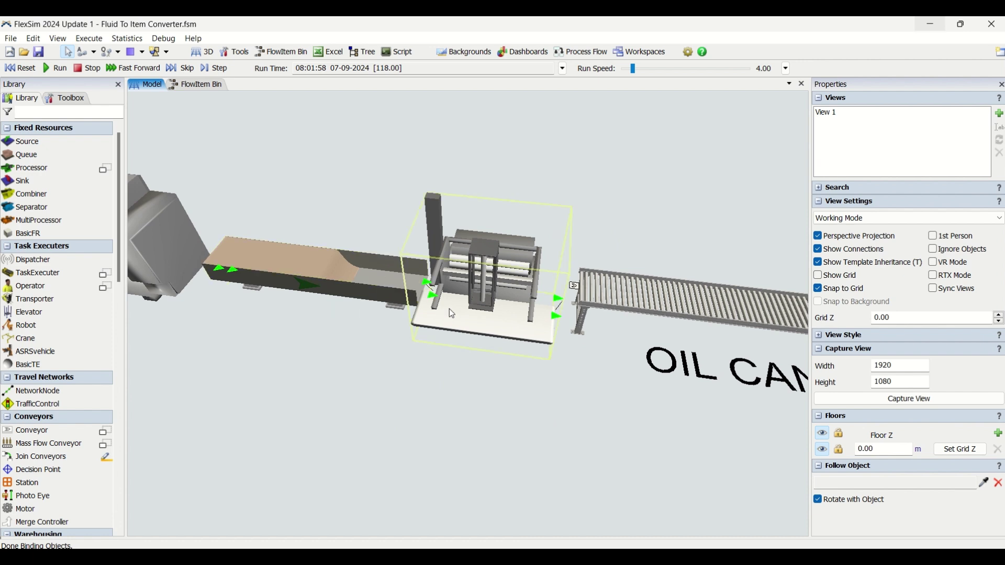
{"action": "left_click", "coordinate": [374, 293]}
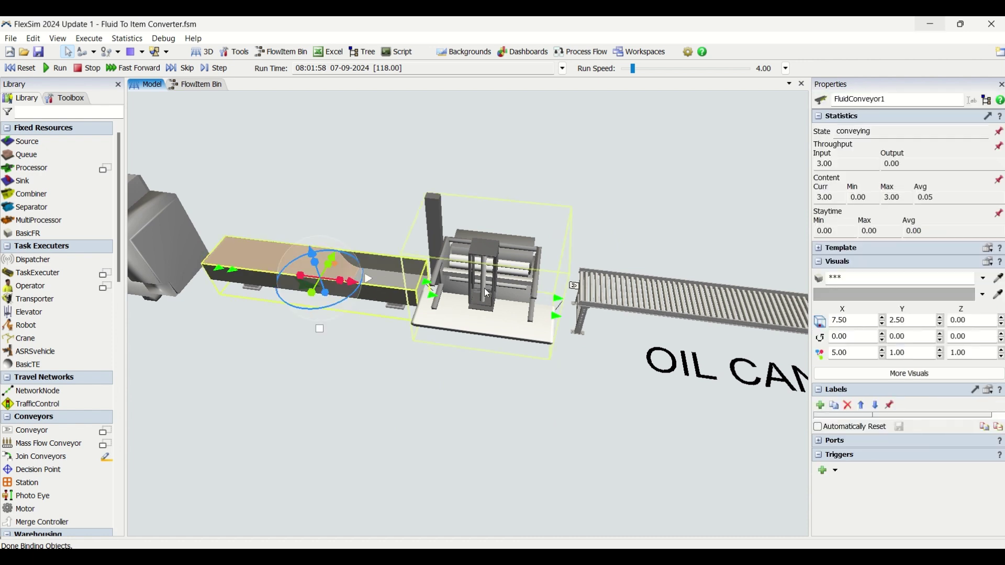
{"action": "left_click", "coordinate": [594, 378]}
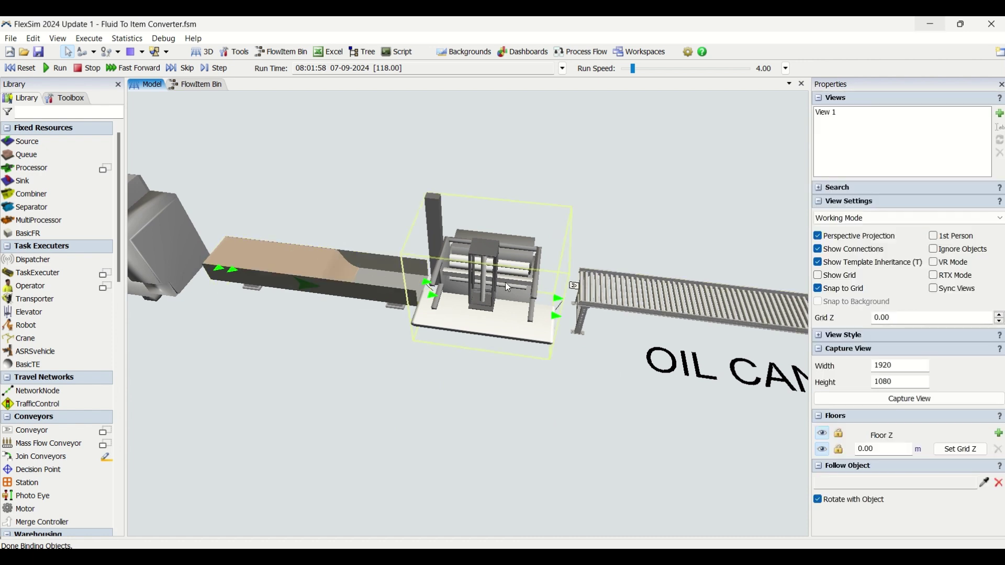
{"action": "left_click", "coordinate": [641, 295]}
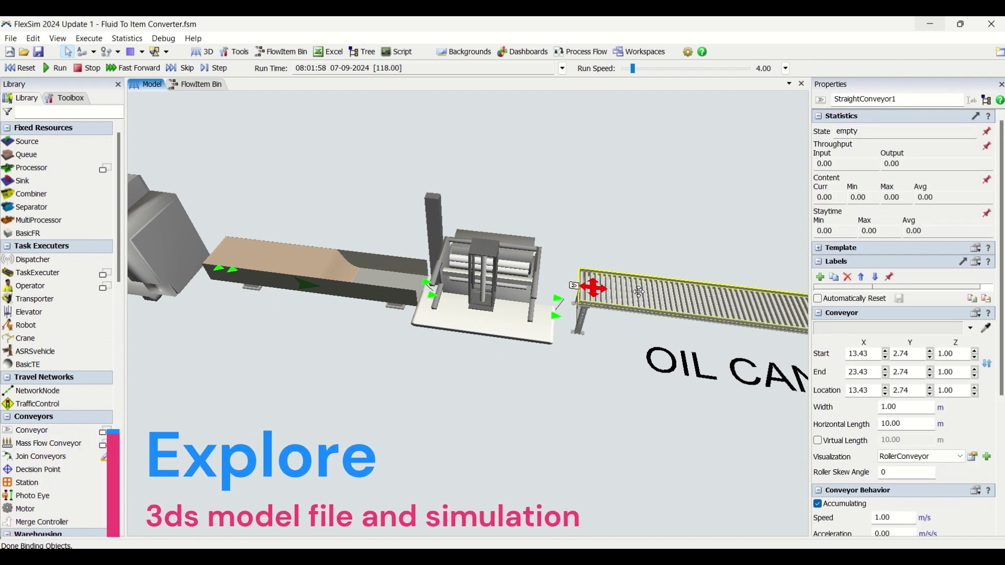
{"action": "left_click", "coordinate": [247, 357]}
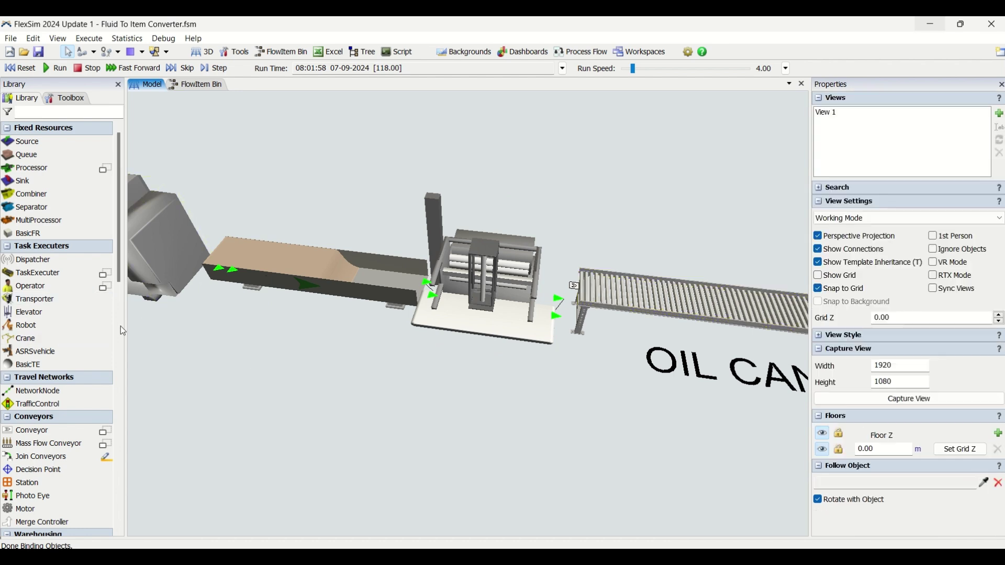
Place an extra FluidToItem object in front of the fluid conveyor and delete it again.
{"action": "scroll", "coordinate": [98, 317], "scroll_direction": "down", "scroll_amount": 3}
{"action": "scroll", "coordinate": [98, 317], "scroll_direction": "down", "scroll_amount": 10}
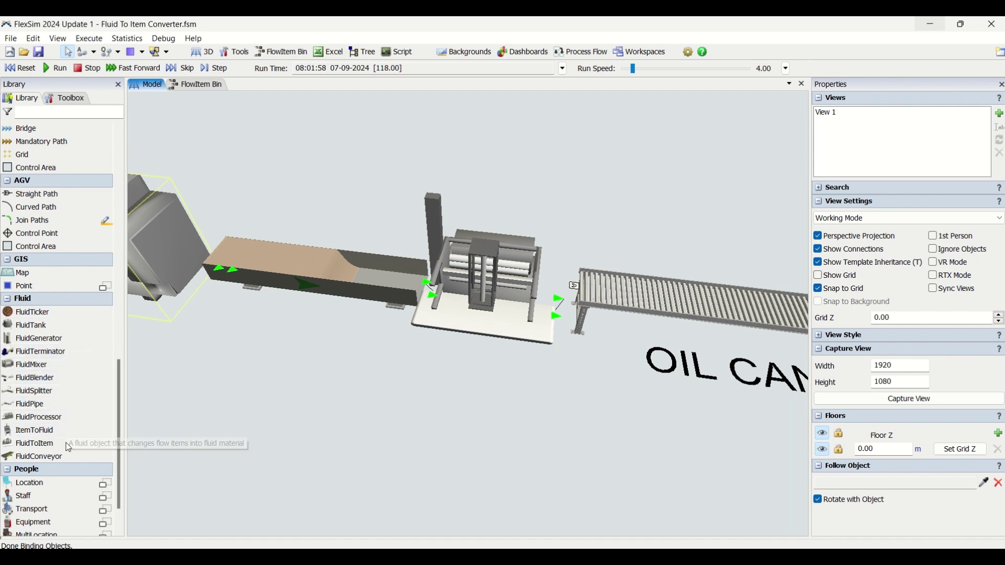
{"action": "left_click_drag", "start_coordinate": [67, 443], "coordinate": [367, 387]}
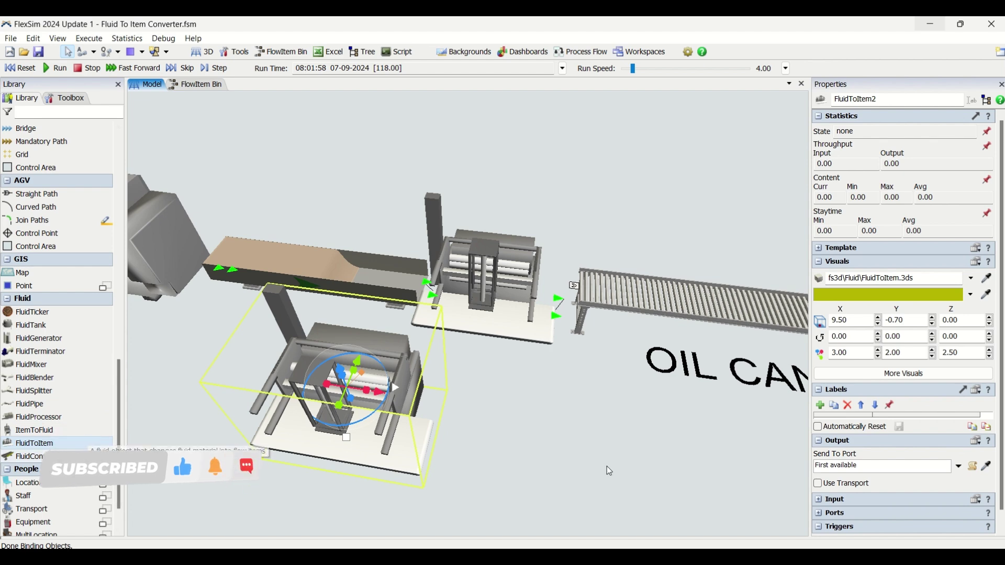
{"action": "right_click_drag", "start_coordinate": [591, 447], "coordinate": [482, 420]}
{"action": "left_click", "coordinate": [399, 376]}
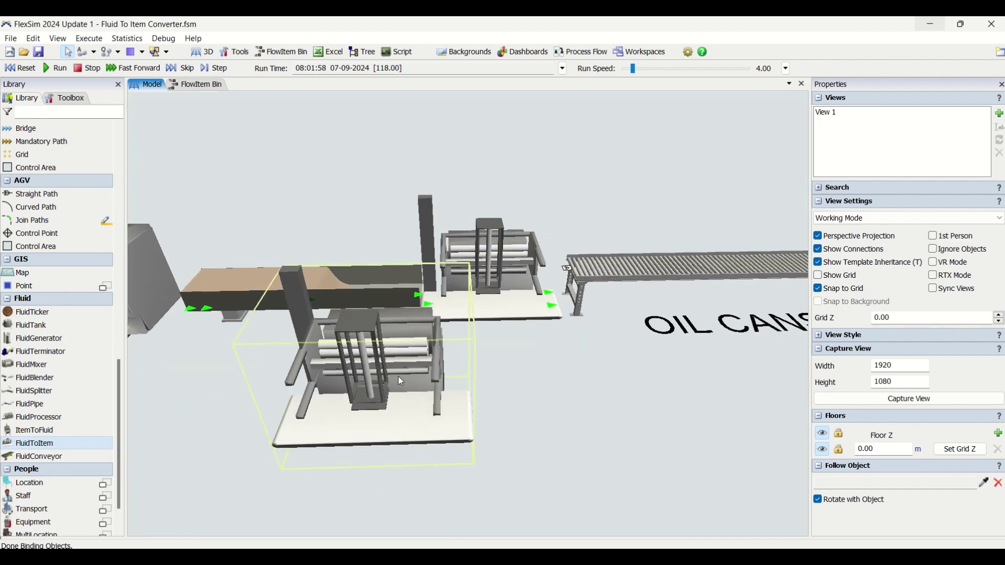
{"action": "key", "text": "Delete"}
Open the full properties of FluidToItem1 and review the available flowitem types, keeping Cylinder.
{"action": "left_click", "coordinate": [508, 250]}
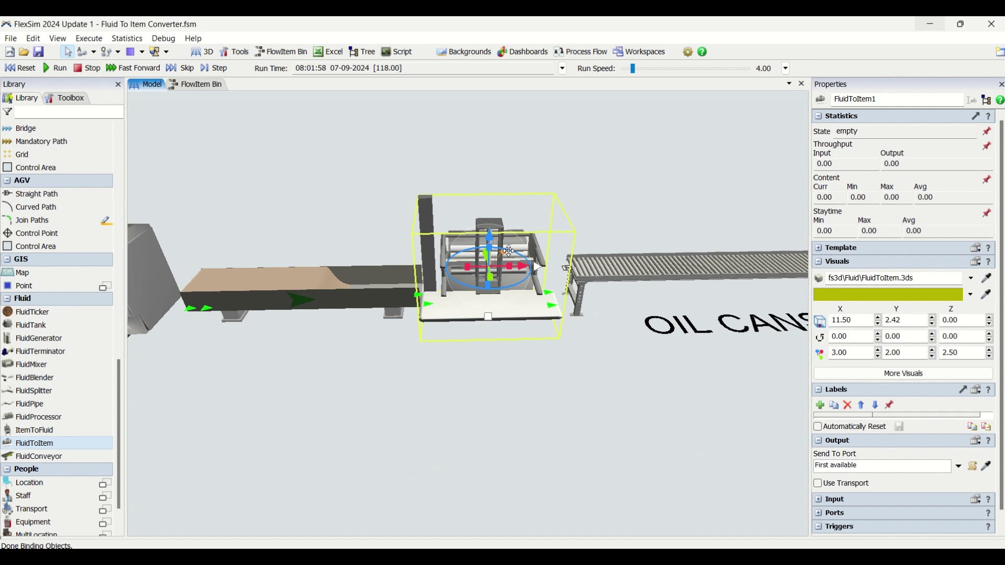
{"action": "left_click", "coordinate": [636, 407]}
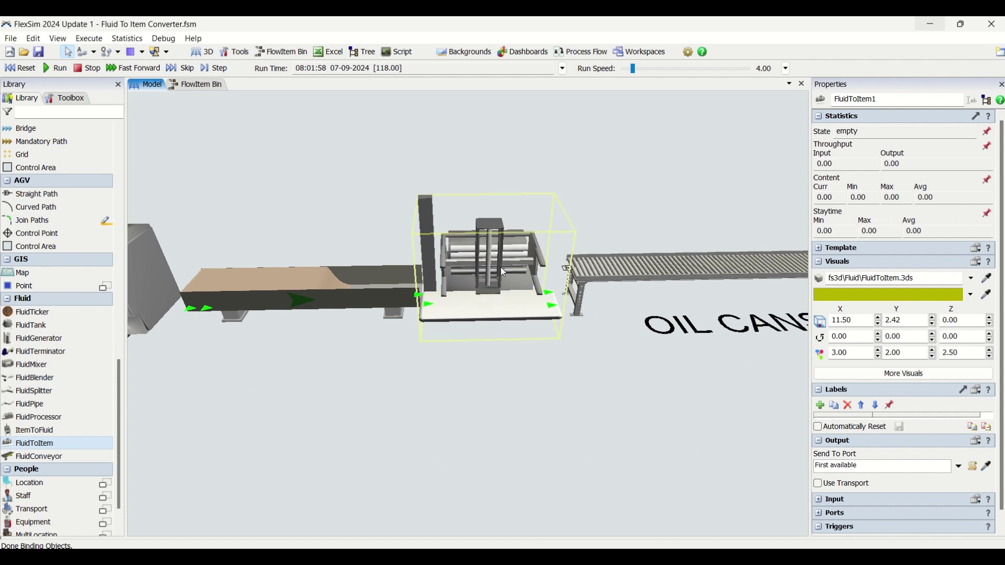
{"action": "left_click", "coordinate": [504, 272]}
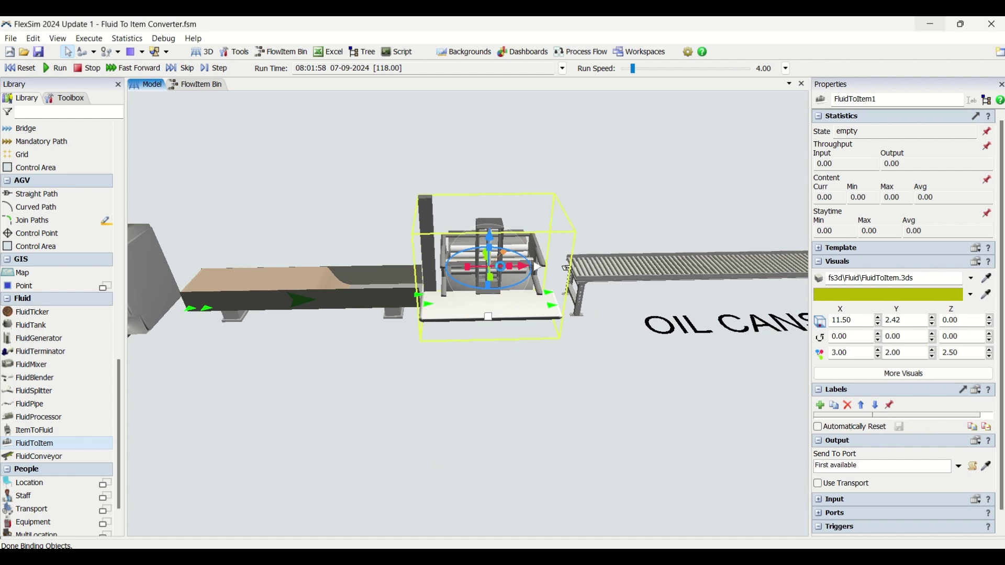
{"action": "double_click", "coordinate": [567, 268]}
{"action": "left_click_drag", "start_coordinate": [415, 78], "coordinate": [524, 130]}
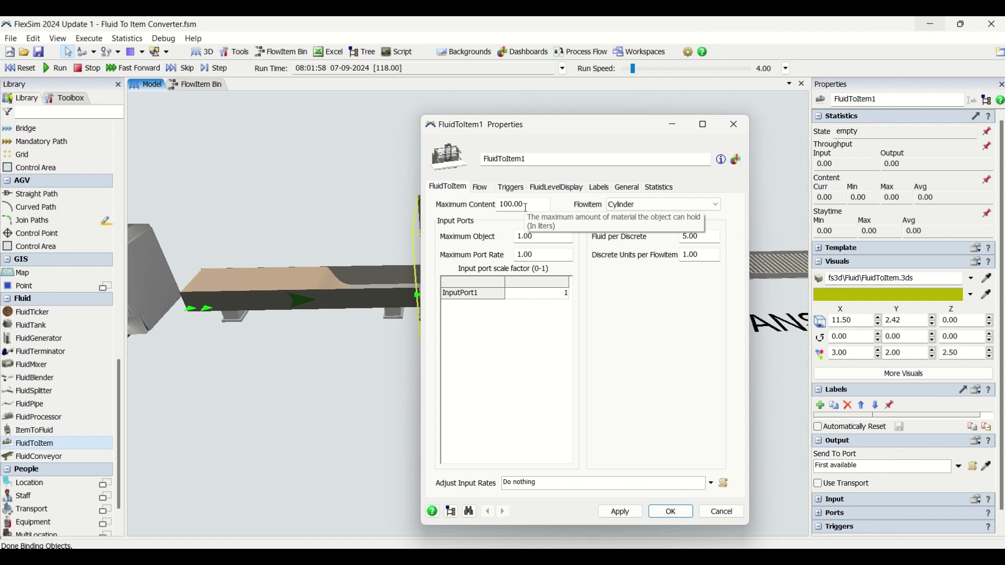
{"action": "left_click", "coordinate": [637, 209]}
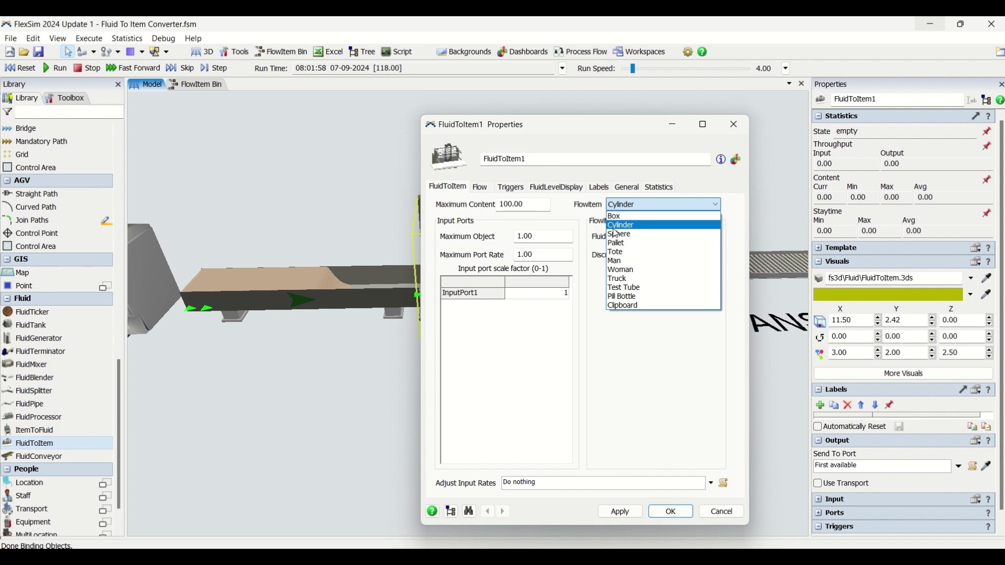
{"action": "left_click", "coordinate": [576, 338]}
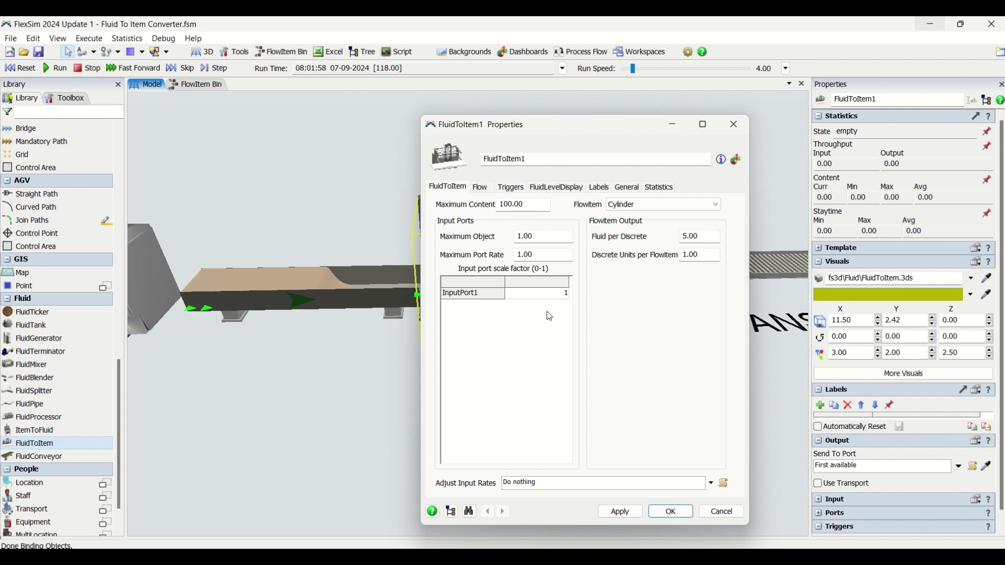
Review the converter's maximum input rates, port scale factor, fluid per discrete unit and discrete units per flowitem.
{"action": "double_click", "coordinate": [536, 236]}
{"action": "double_click", "coordinate": [539, 254]}
{"action": "left_click", "coordinate": [524, 360]}
{"action": "left_click", "coordinate": [529, 298]}
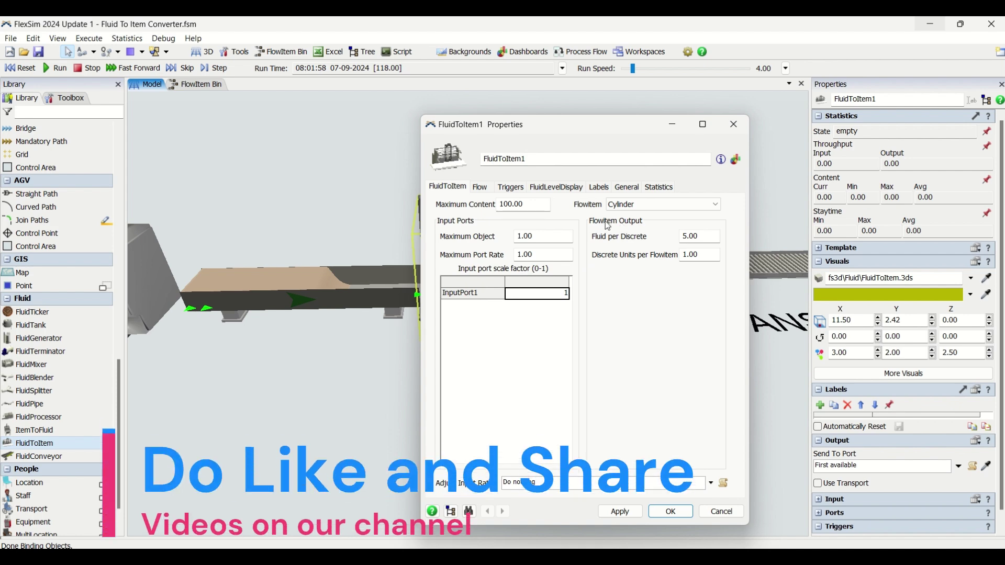
{"action": "left_click_drag", "start_coordinate": [613, 130], "coordinate": [707, 130]}
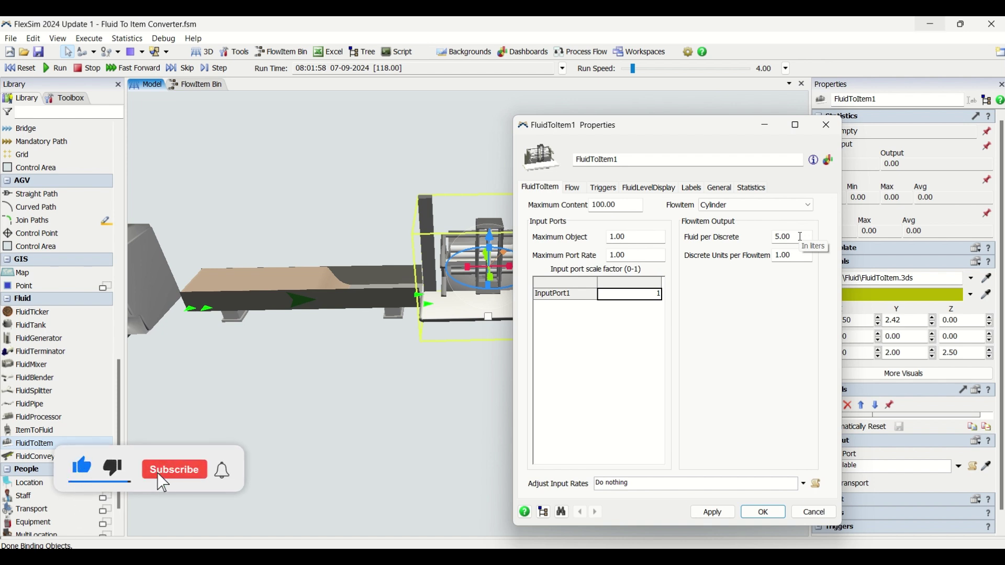
{"action": "double_click", "coordinate": [779, 238]}
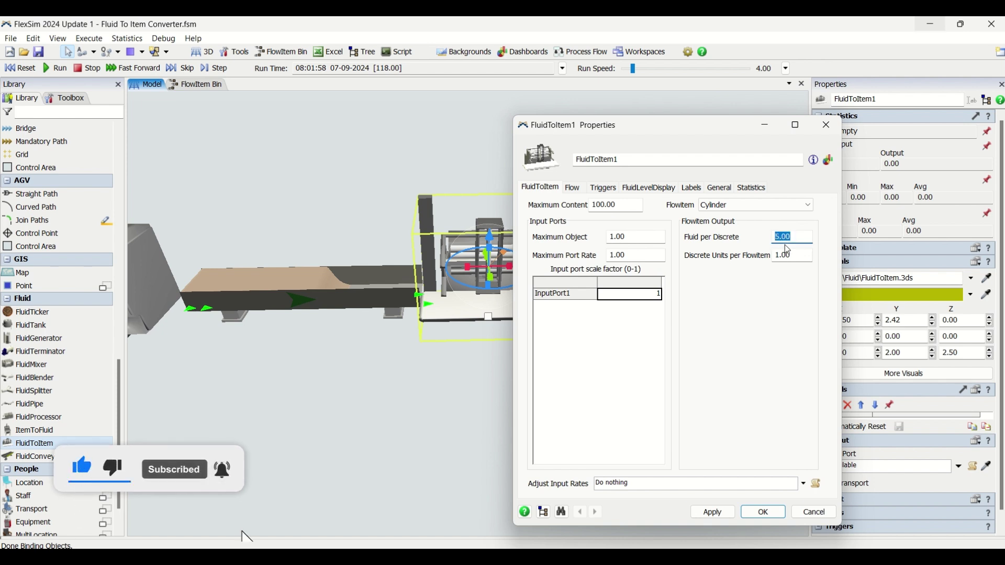
{"action": "key", "text": "Tab"}
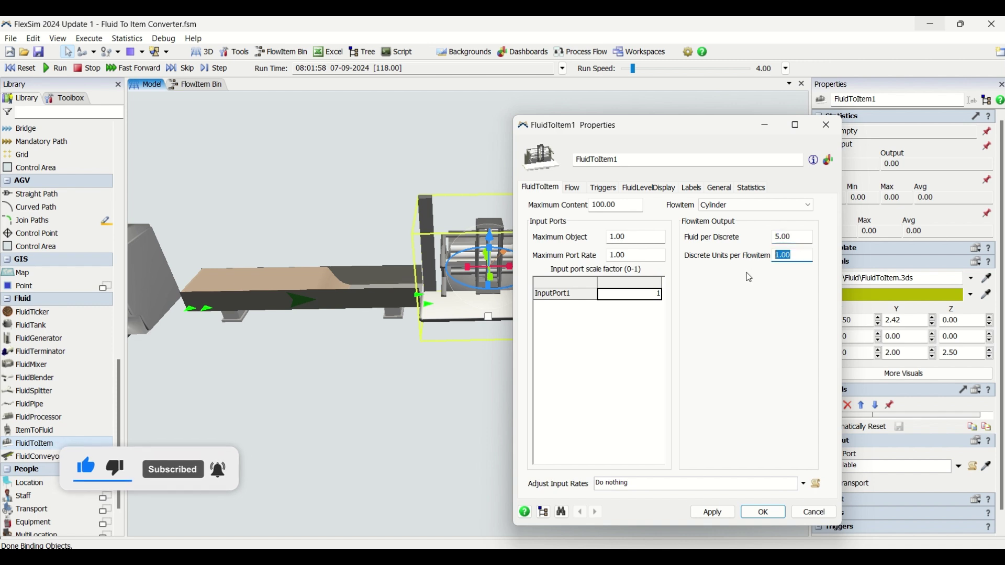
{"action": "left_click", "coordinate": [746, 273]}
{"action": "double_click", "coordinate": [806, 236]}
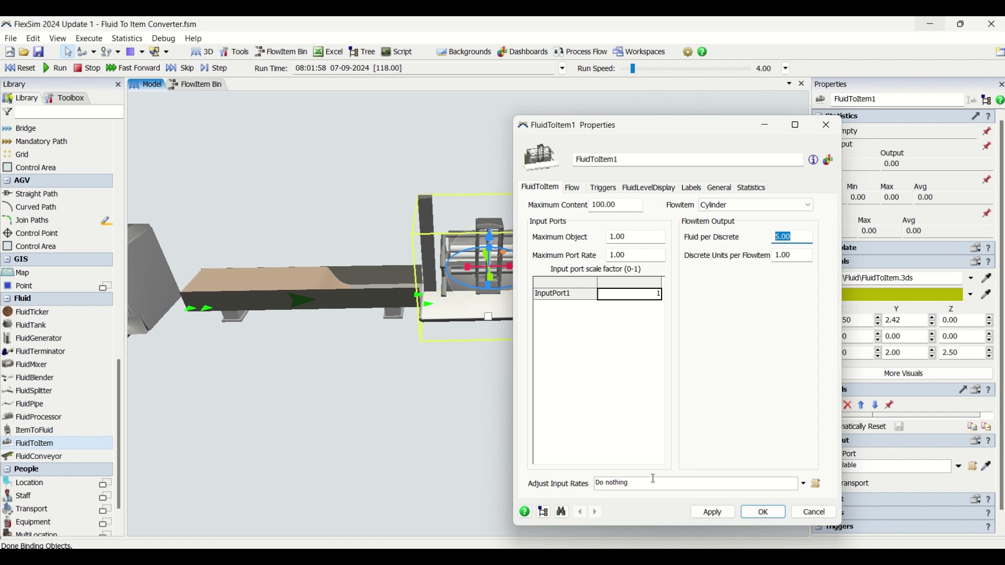
Review the converter's output flow settings and its Send To Port options, keeping First available.
{"action": "left_click", "coordinate": [575, 189]}
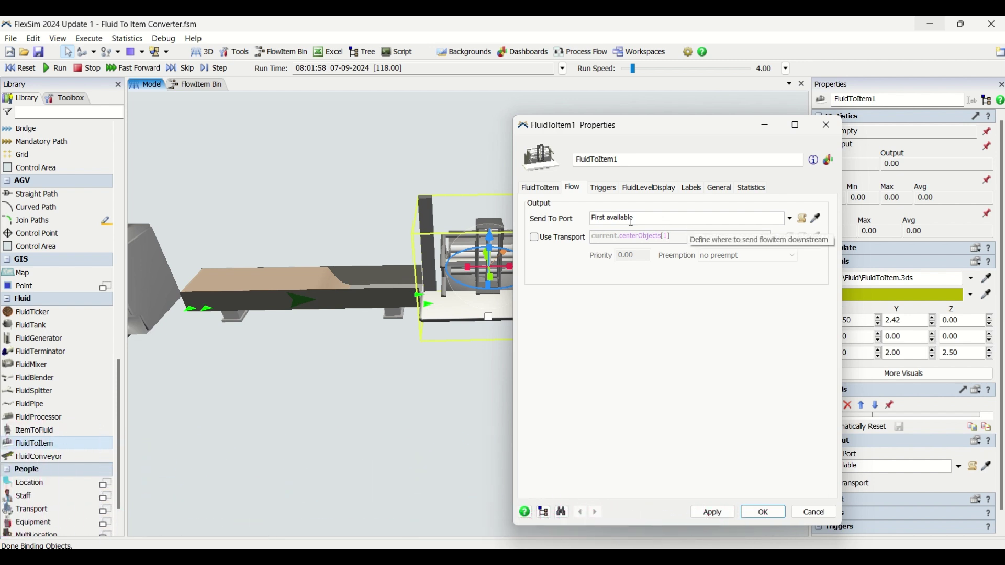
{"action": "left_click", "coordinate": [793, 218]}
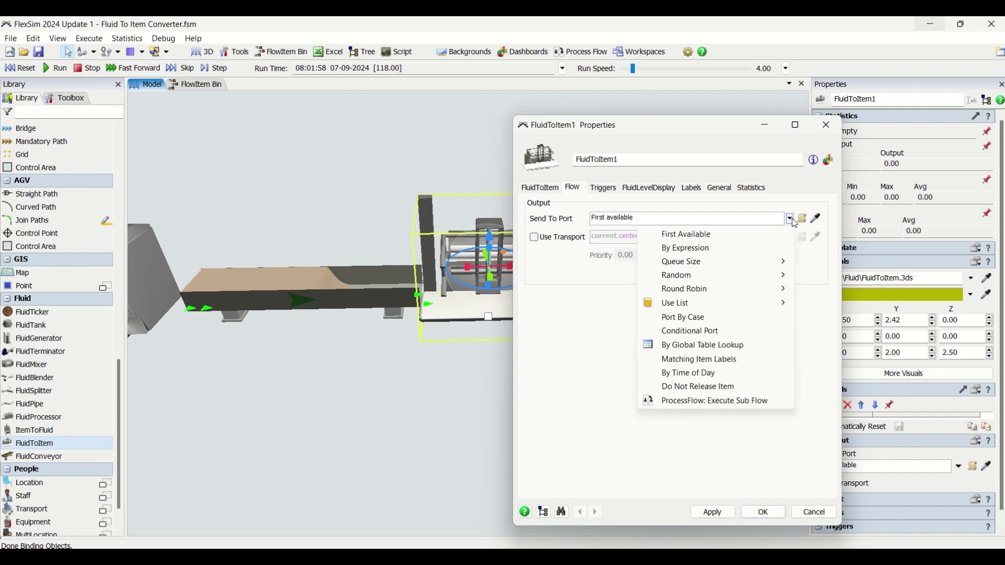
{"action": "left_click", "coordinate": [612, 358]}
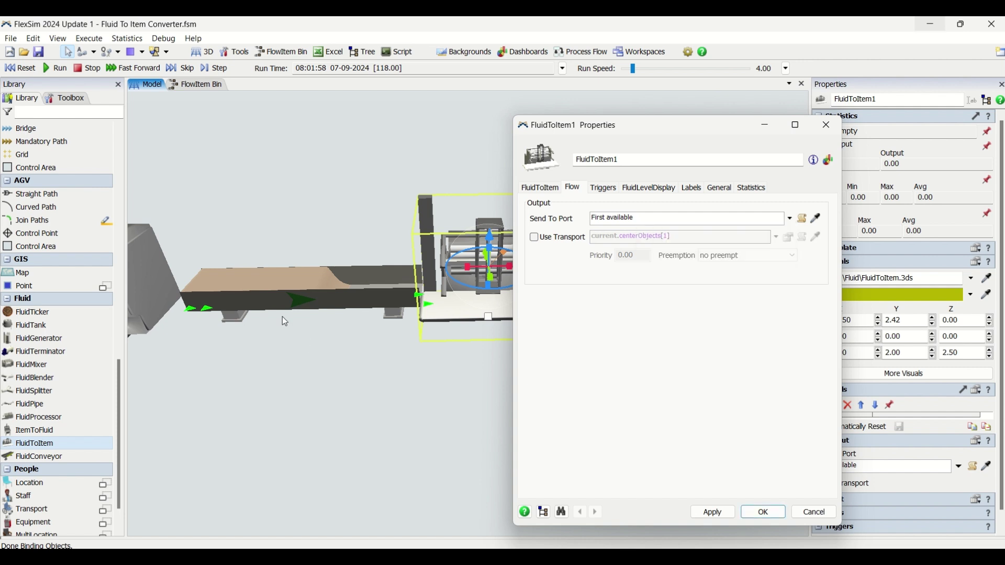
Open the fluid conveyor's properties, look over its speed and layout settings, and close them again.
{"action": "left_click", "coordinate": [339, 298]}
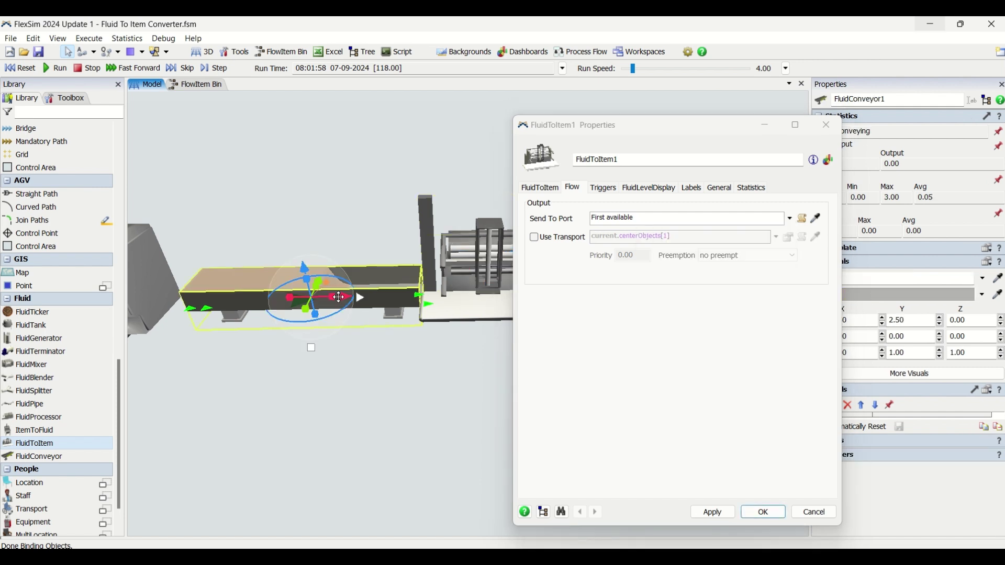
{"action": "double_click", "coordinate": [374, 302]}
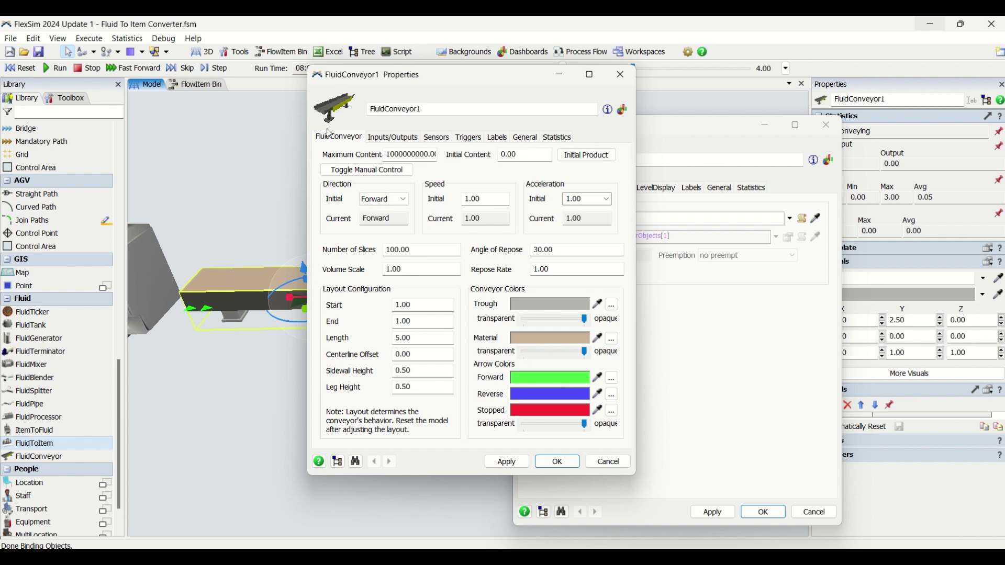
{"action": "left_click", "coordinate": [623, 76]}
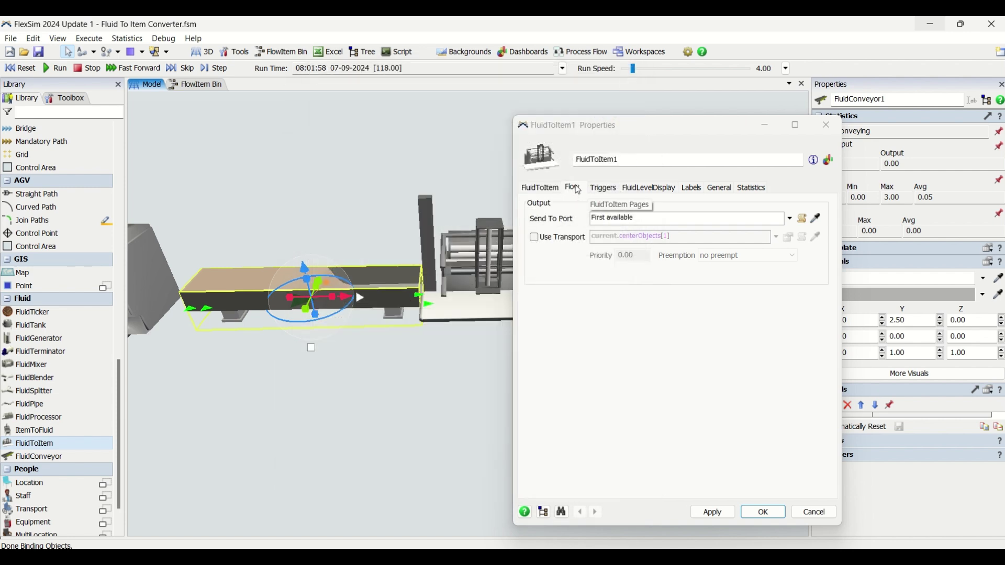
{"action": "left_click", "coordinate": [323, 380]}
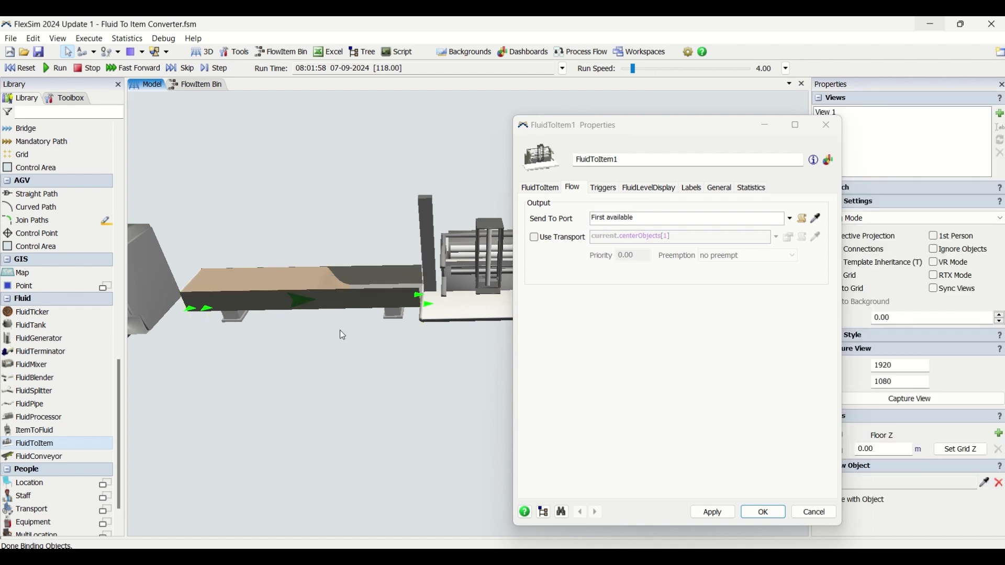
Review the fluid conveyor's input and output ports, sensors, triggers, labels, statistics and general properties, discarding any changes.
{"action": "left_click", "coordinate": [353, 291]}
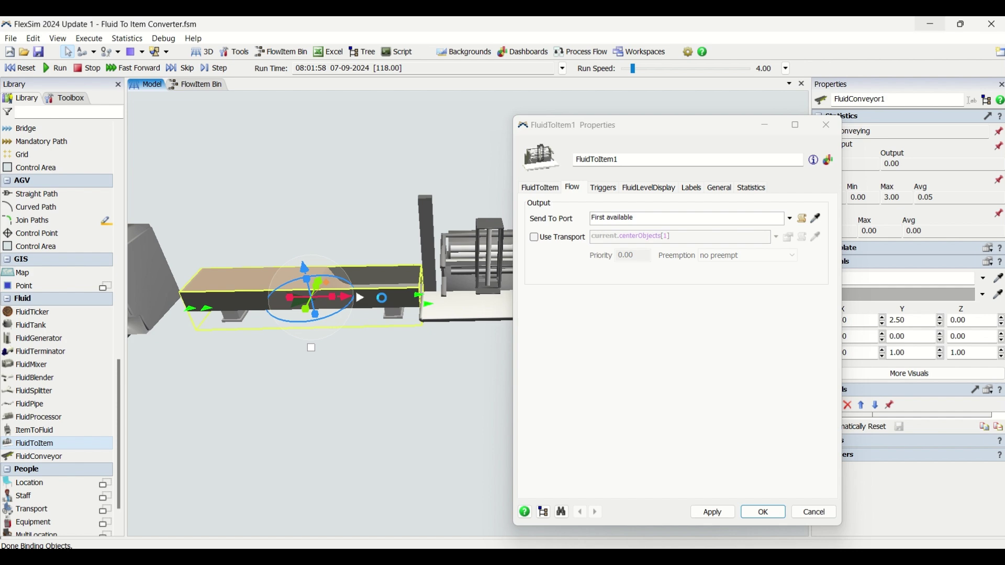
{"action": "double_click", "coordinate": [384, 301]}
{"action": "left_click", "coordinate": [403, 139]}
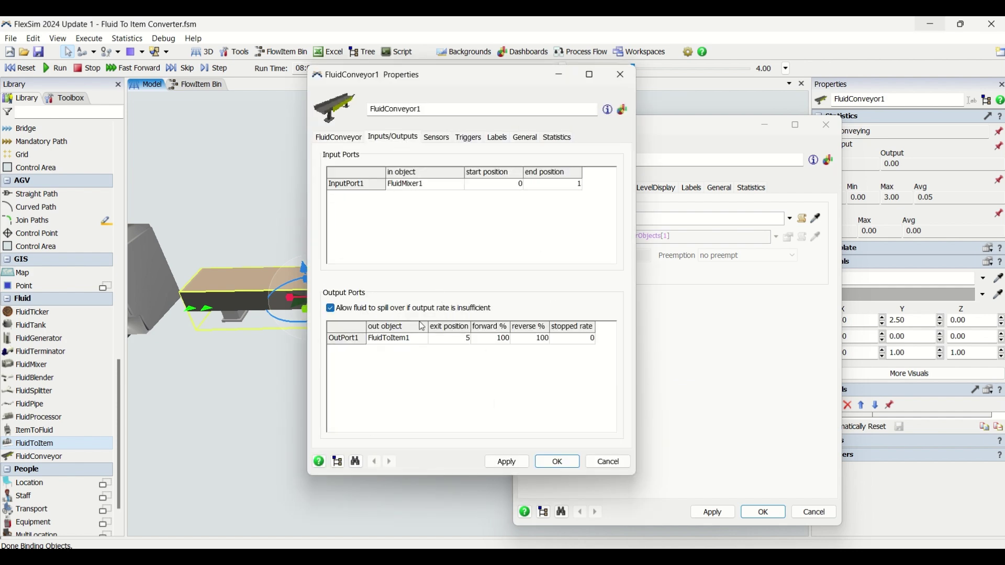
{"action": "left_click", "coordinate": [437, 137]}
{"action": "left_click", "coordinate": [470, 138]}
{"action": "left_click", "coordinate": [497, 138]}
{"action": "left_click", "coordinate": [558, 138]}
{"action": "left_click", "coordinate": [526, 138]}
{"action": "left_click", "coordinate": [339, 137]}
{"action": "left_click", "coordinate": [609, 462]}
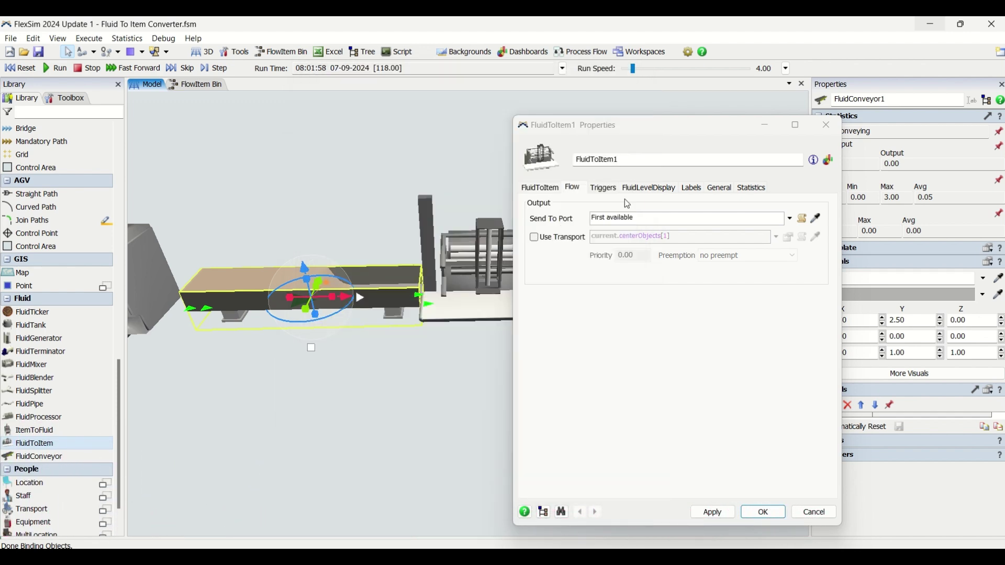
Review the converter's triggers and try the Cylindrical shape for its fluid level indicator.
{"action": "left_click_drag", "start_coordinate": [479, 365], "coordinate": [392, 359]}
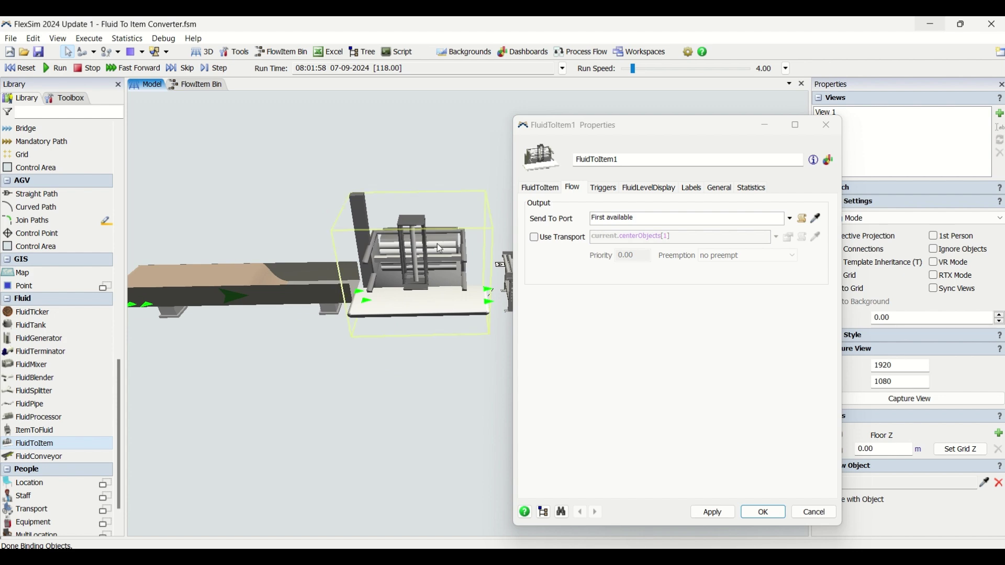
{"action": "left_click_drag", "start_coordinate": [272, 436], "coordinate": [232, 476]}
{"action": "left_click", "coordinate": [606, 189]}
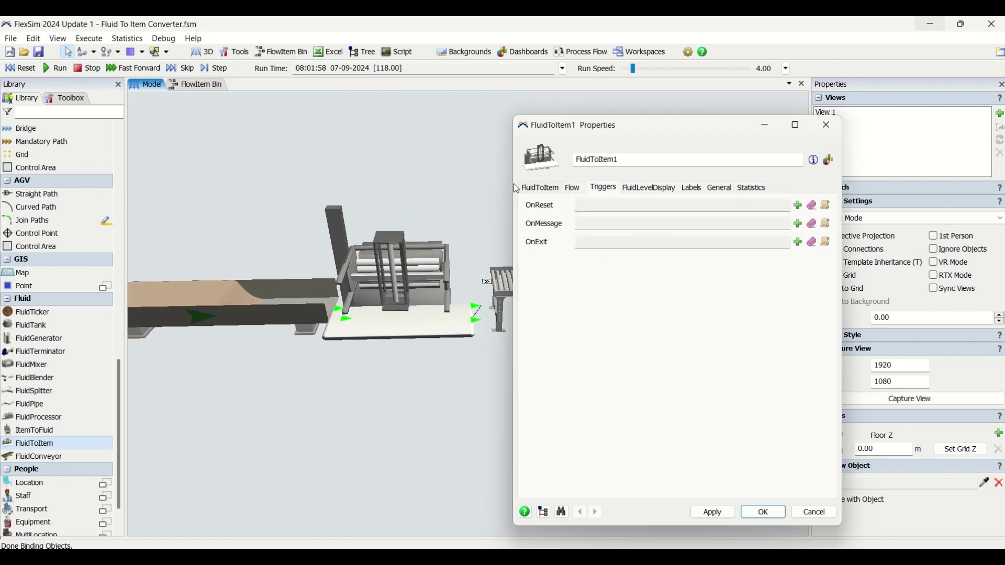
{"action": "left_click", "coordinate": [650, 190]}
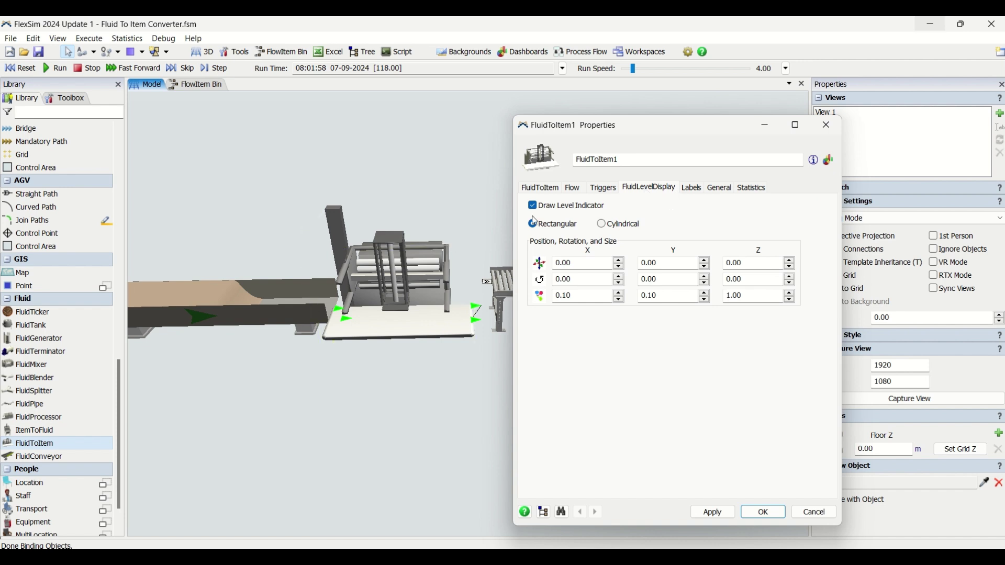
{"action": "left_click", "coordinate": [607, 226]}
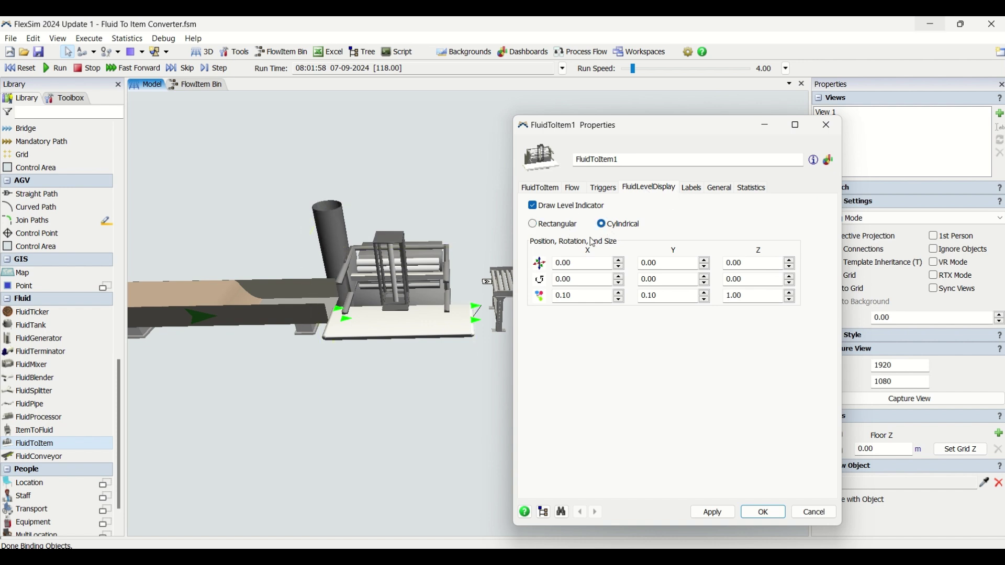
Review the converter's labels, general appearance and port settings, and statistics, and close its properties.
{"action": "left_click", "coordinate": [691, 191]}
{"action": "left_click", "coordinate": [715, 191]}
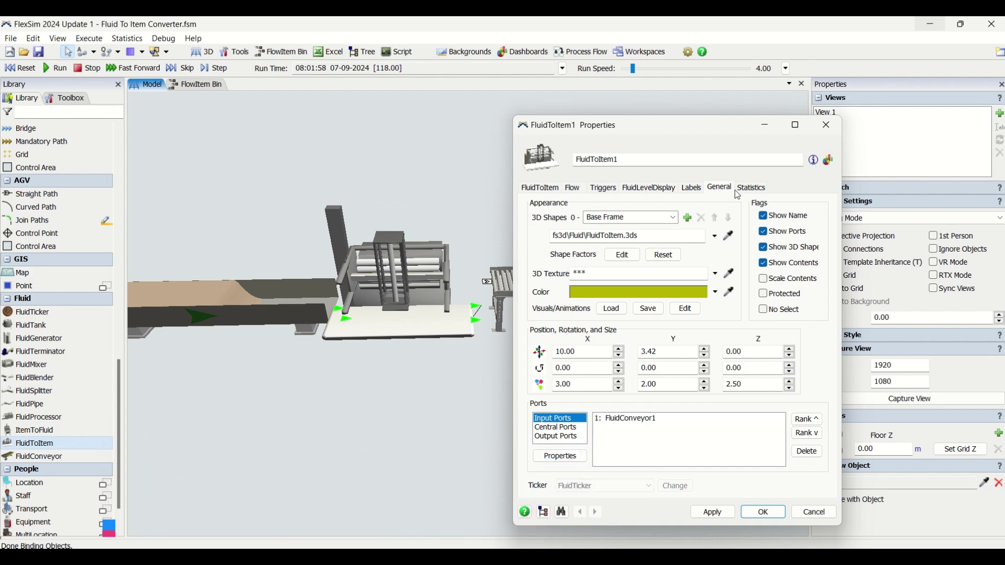
{"action": "left_click", "coordinate": [755, 189]}
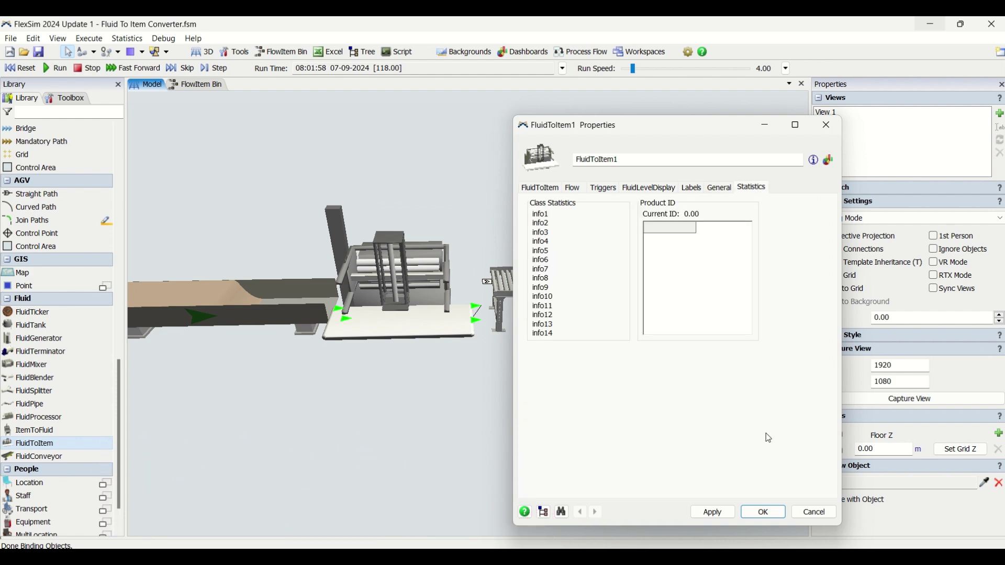
{"action": "left_click", "coordinate": [774, 515]}
Recheck the converter's flowitem, fluid per discrete unit and Send To Port settings, and cancel out of its properties.
{"action": "mouse_move", "coordinate": [562, 412]}
{"action": "right_mouse_down"}
{"action": "mouse_move", "coordinate": [519, 413]}
{"action": "mouse_move", "coordinate": [579, 412]}
{"action": "right_mouse_up"}
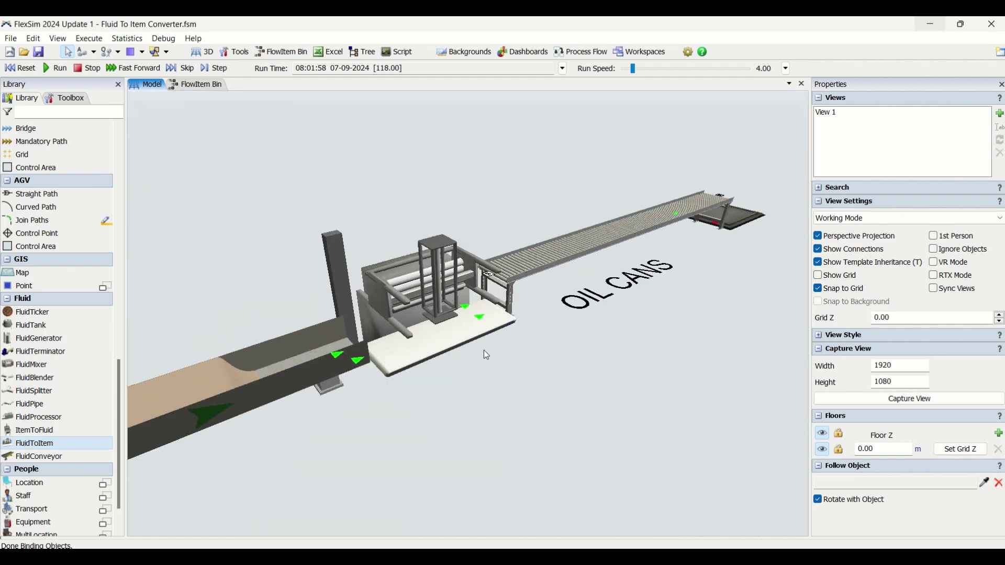
{"action": "double_click", "coordinate": [451, 328]}
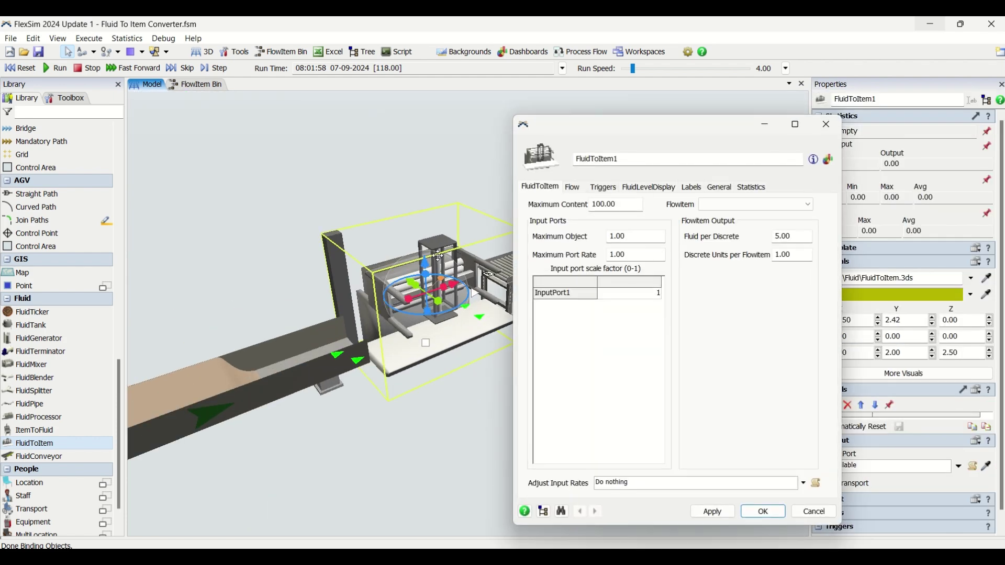
{"action": "left_click_drag", "start_coordinate": [797, 236], "coordinate": [769, 235]}
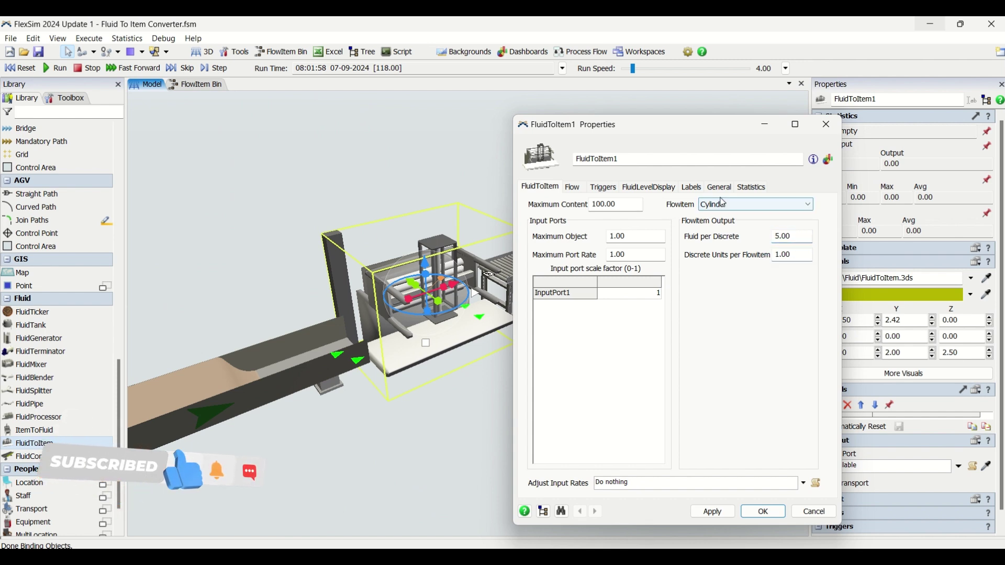
{"action": "left_click", "coordinate": [575, 188]}
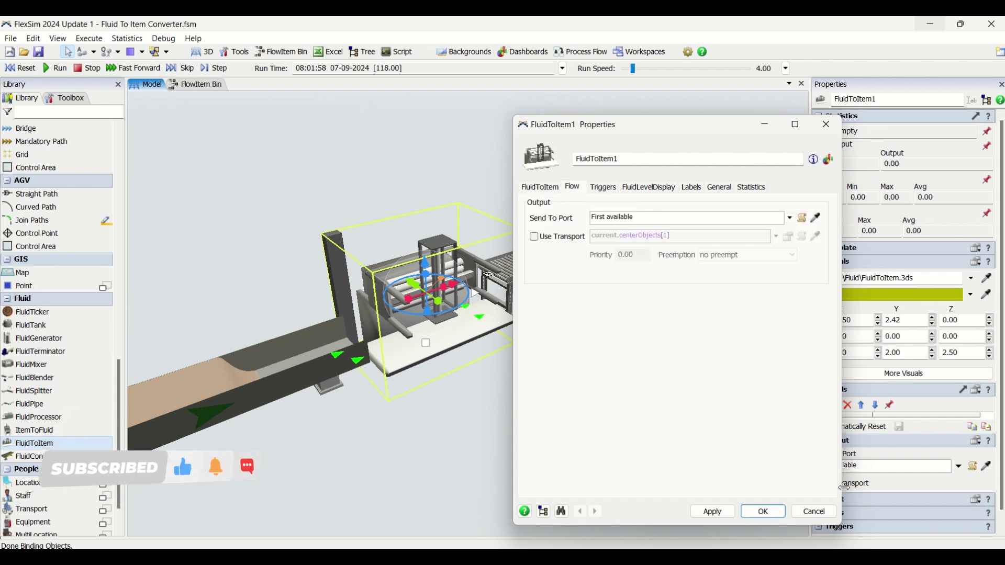
{"action": "left_click", "coordinate": [814, 516]}
Clear the messages from the System Console and reset the model to its start time.
{"action": "left_click", "coordinate": [645, 390]}
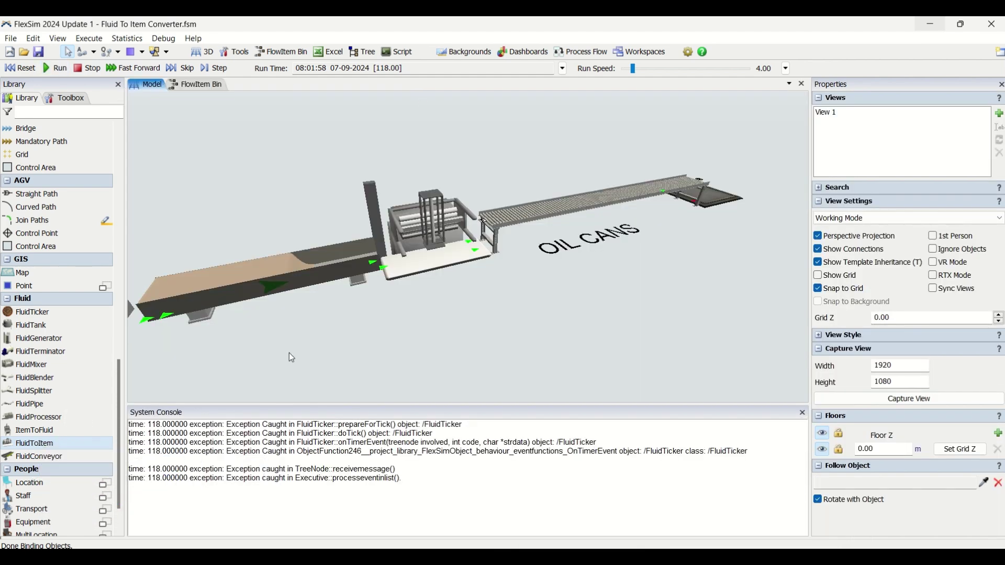
{"action": "left_click_drag", "start_coordinate": [452, 491], "coordinate": [3, 222]}
{"action": "key", "text": "BackSpace"}
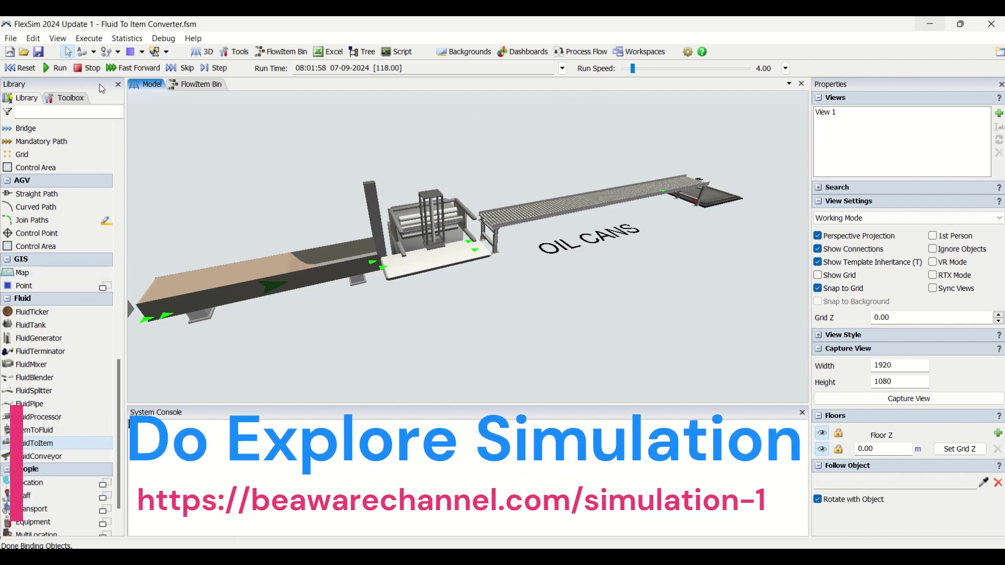
{"action": "left_click", "coordinate": [55, 69]}
{"action": "left_click", "coordinate": [20, 68]}
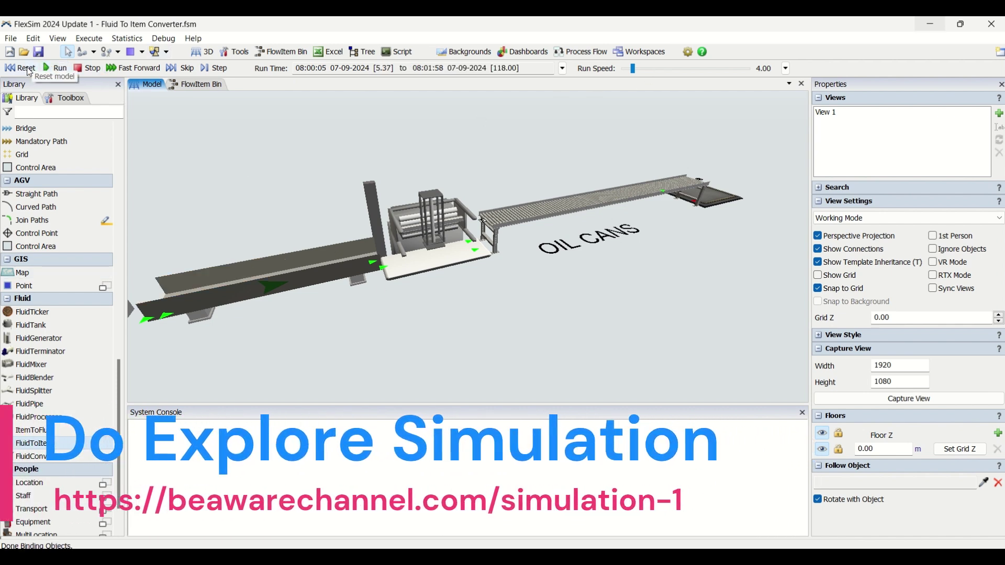
Go through FluidToItem1's conversion settings, triggers, flow, labels and statistics once more, and close its properties.
{"action": "left_click", "coordinate": [432, 245]}
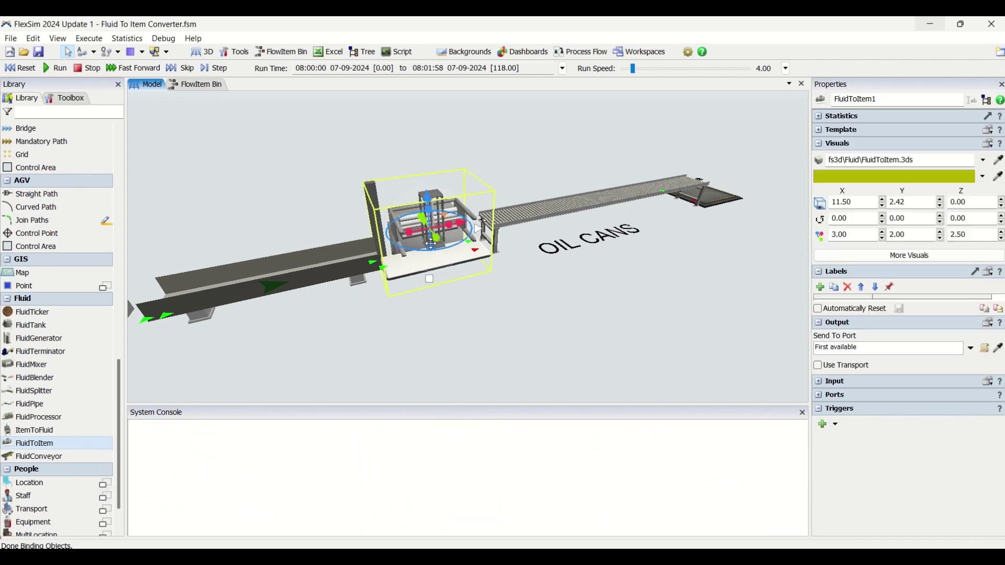
{"action": "left_click", "coordinate": [549, 313]}
{"action": "scroll", "coordinate": [540, 303], "scroll_direction": "up", "scroll_amount": 3}
{"action": "left_click", "coordinate": [433, 256]}
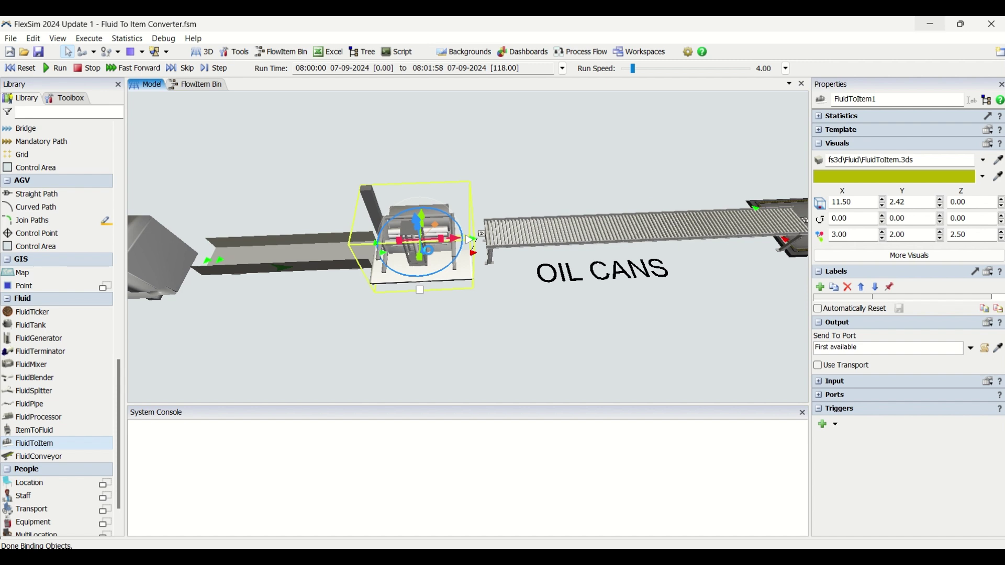
{"action": "double_click", "coordinate": [432, 256]}
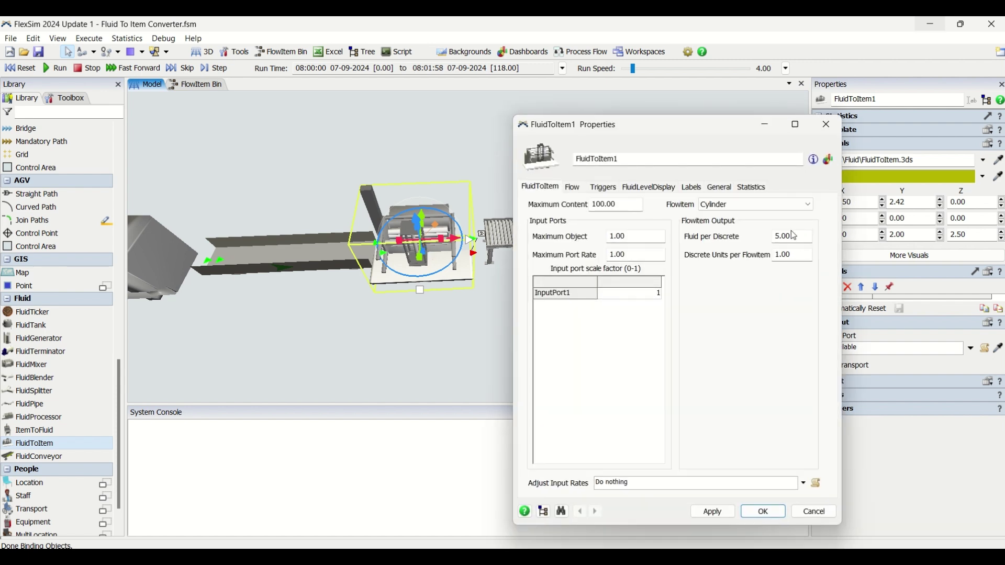
{"action": "left_click", "coordinate": [604, 189]}
{"action": "left_click", "coordinate": [573, 189]}
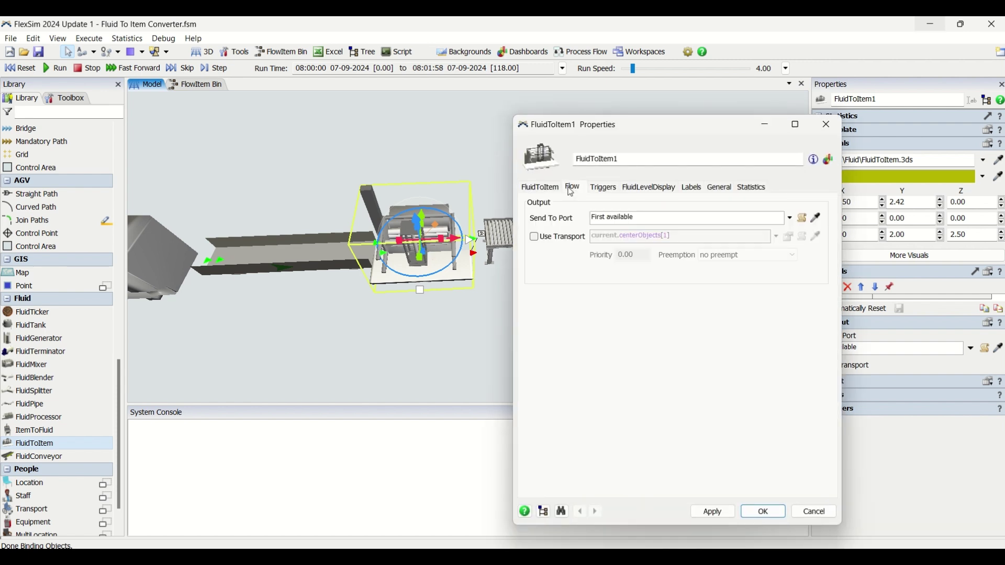
{"action": "left_click", "coordinate": [693, 188]}
{"action": "left_click", "coordinate": [752, 189]}
{"action": "left_click", "coordinate": [765, 517]}
Run the model at a speed of about 47.94, and continue the run with the 118.00 stop time disabled.
{"action": "left_click", "coordinate": [53, 74]}
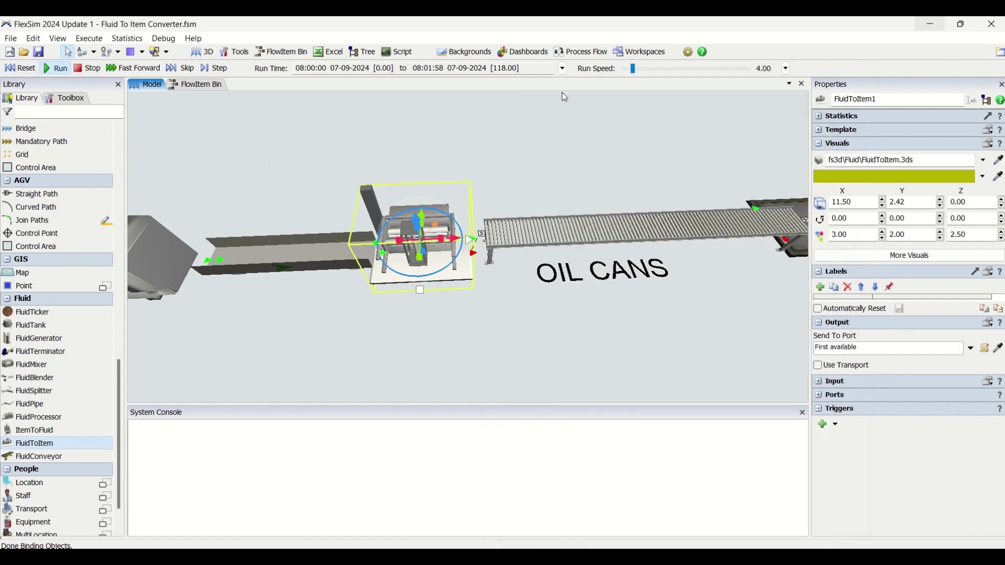
{"action": "left_click_drag", "start_coordinate": [638, 70], "coordinate": [640, 71]}
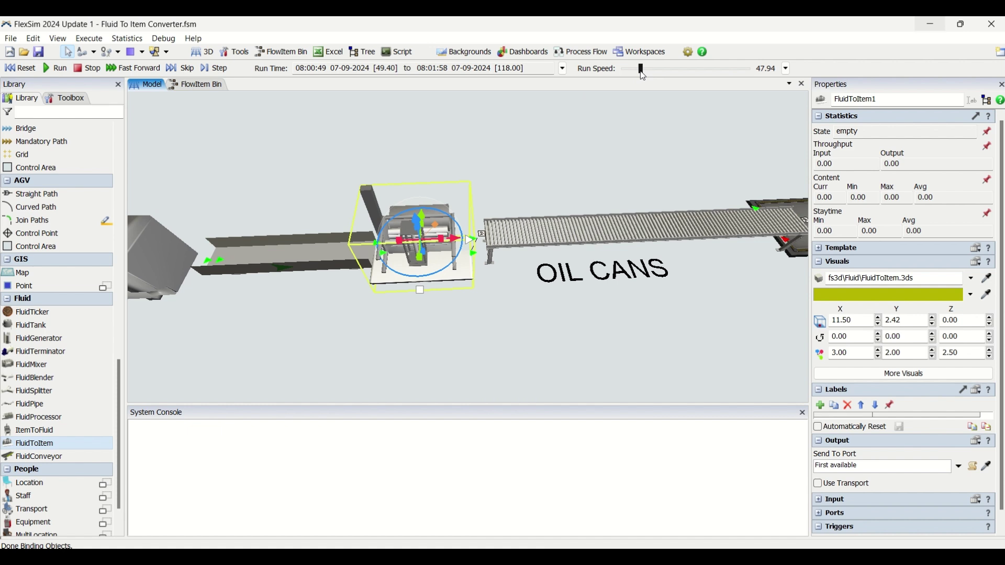
{"action": "left_click", "coordinate": [563, 68]}
{"action": "left_click", "coordinate": [565, 180]}
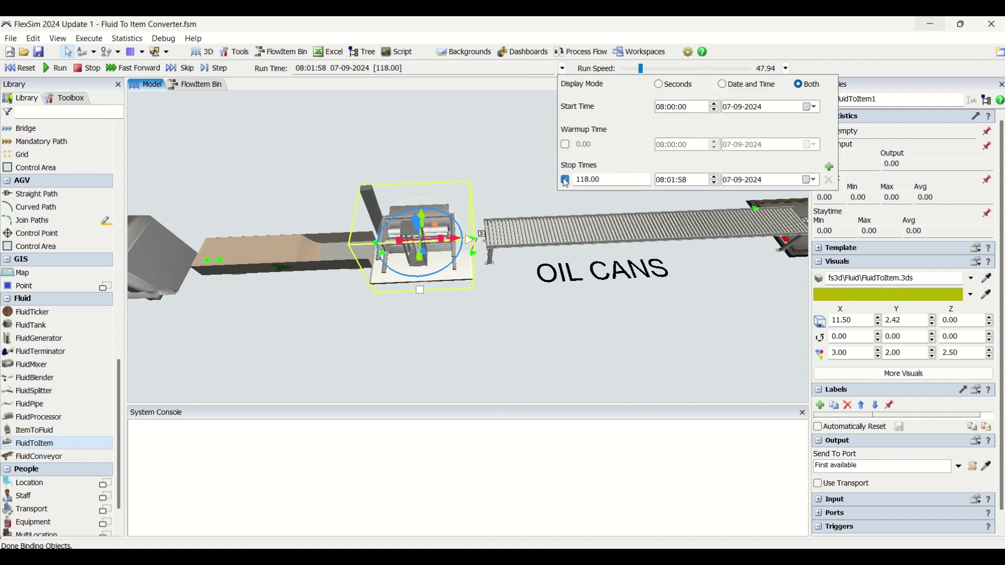
{"action": "left_click", "coordinate": [472, 129]}
{"action": "left_click", "coordinate": [57, 70]}
Slow the run speed to about 1.55 and examine the converter's throughput and content statistics during the run.
{"action": "left_click_drag", "start_coordinate": [641, 69], "coordinate": [631, 69]}
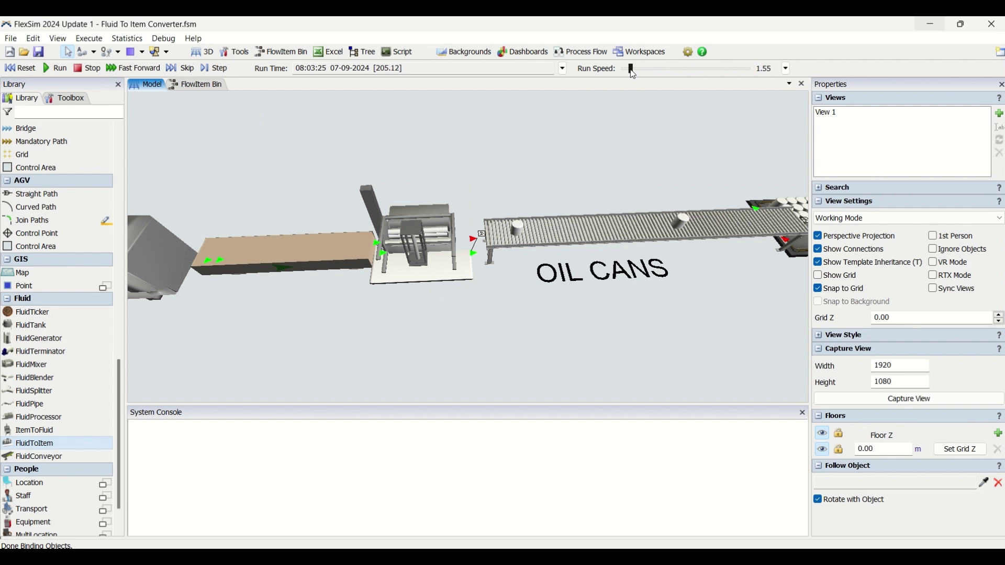
{"action": "right_click_drag", "start_coordinate": [500, 341], "coordinate": [444, 251]}
{"action": "left_click", "coordinate": [444, 249]}
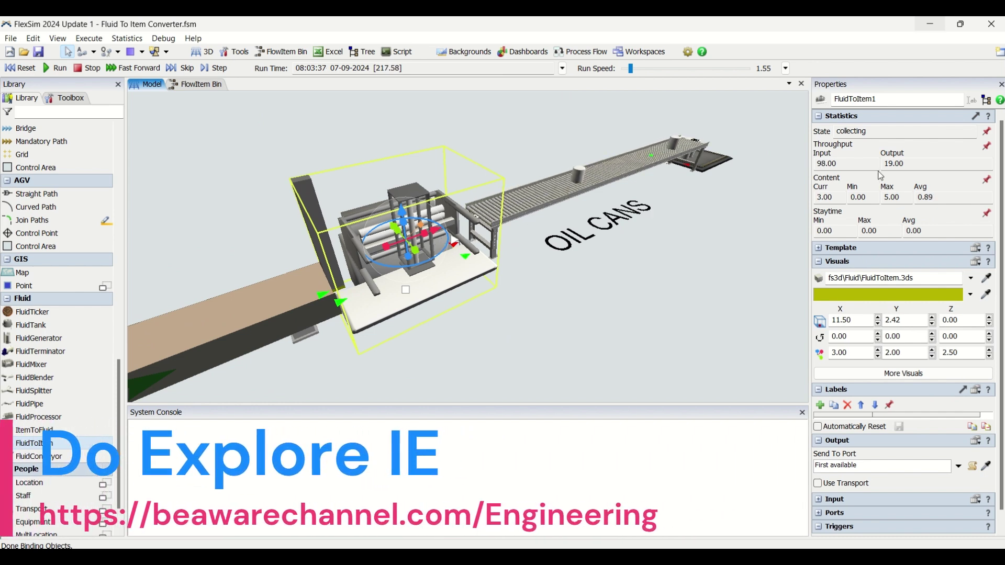
{"action": "left_click_drag", "start_coordinate": [855, 164], "coordinate": [819, 164]}
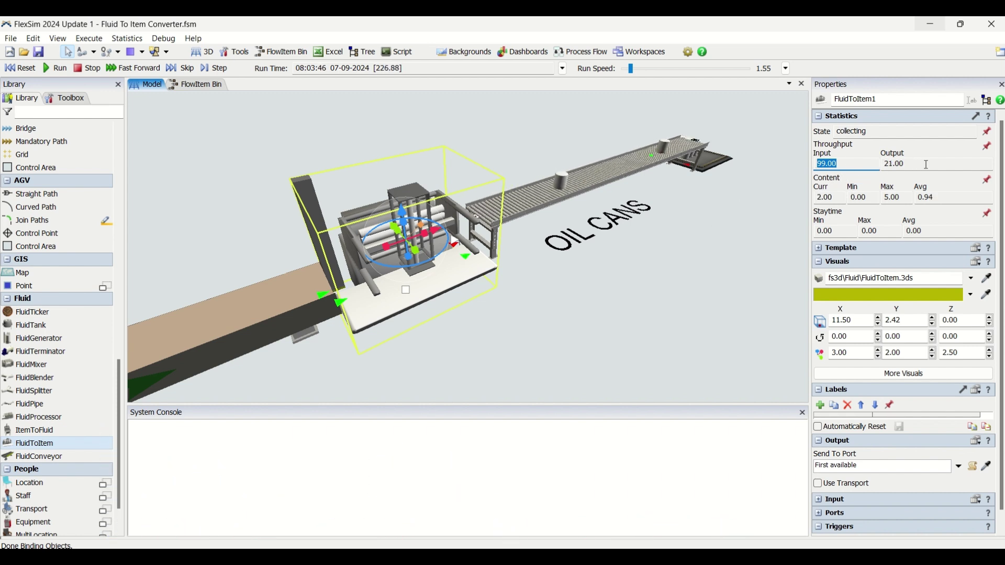
{"action": "left_click", "coordinate": [832, 198]}
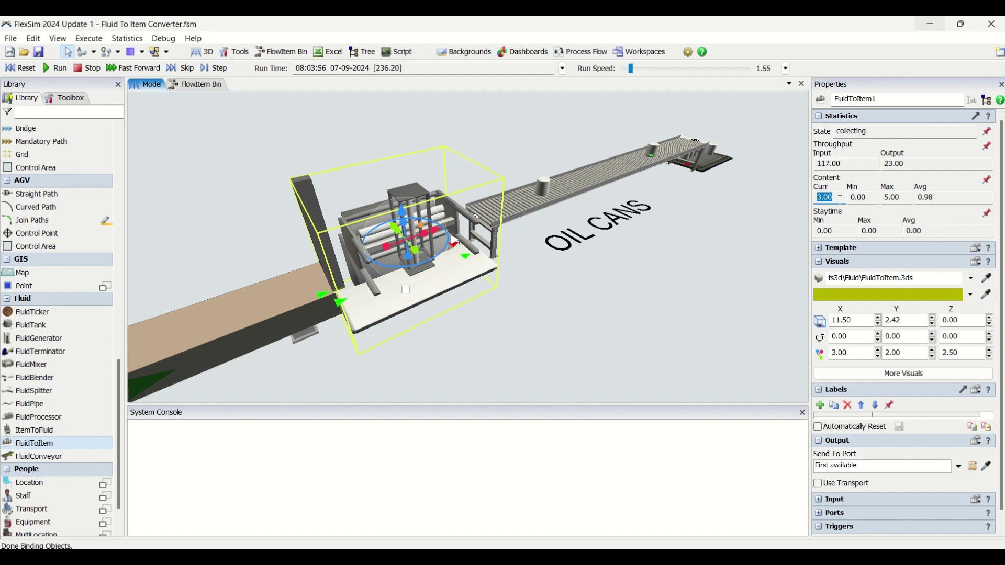
{"action": "left_click", "coordinate": [857, 199]}
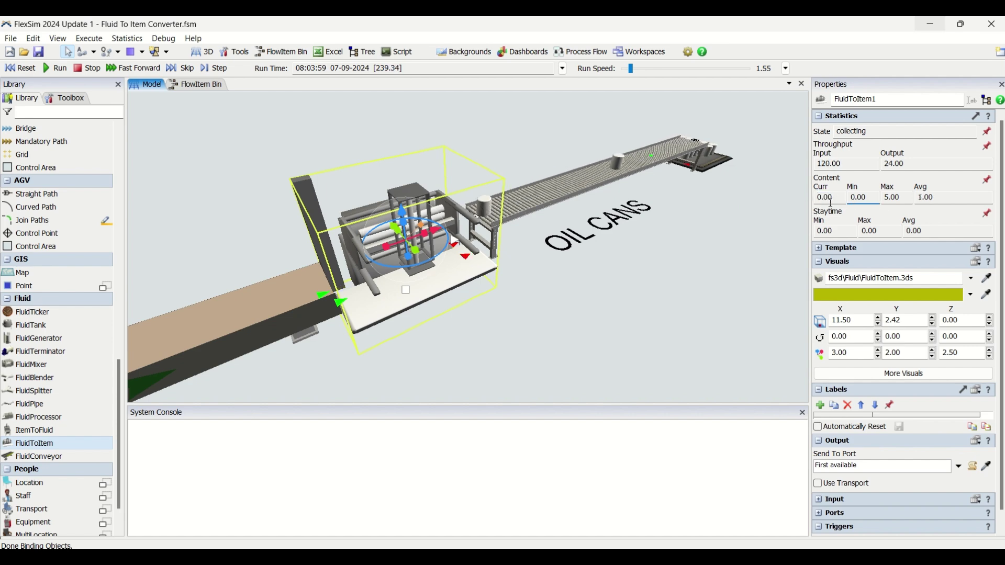
Examine the filled cans at the end of the conveyor and the whole process line from the tanks onward.
{"action": "right_click_drag", "start_coordinate": [661, 231], "coordinate": [548, 211]}
{"action": "scroll", "coordinate": [547, 213], "scroll_direction": "up", "scroll_amount": 2}
{"action": "scroll", "coordinate": [548, 213], "scroll_direction": "down", "scroll_amount": 1}
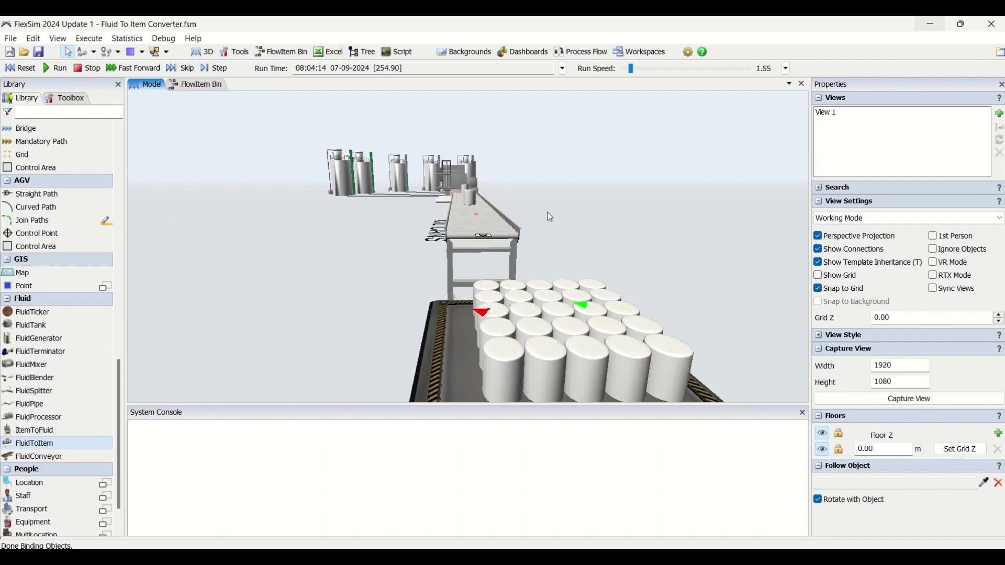
{"action": "right_click_drag", "start_coordinate": [547, 216], "coordinate": [569, 228]}
{"action": "right_click_drag", "start_coordinate": [479, 316], "coordinate": [438, 256]}
{"action": "left_click_drag", "start_coordinate": [437, 257], "coordinate": [513, 250]}
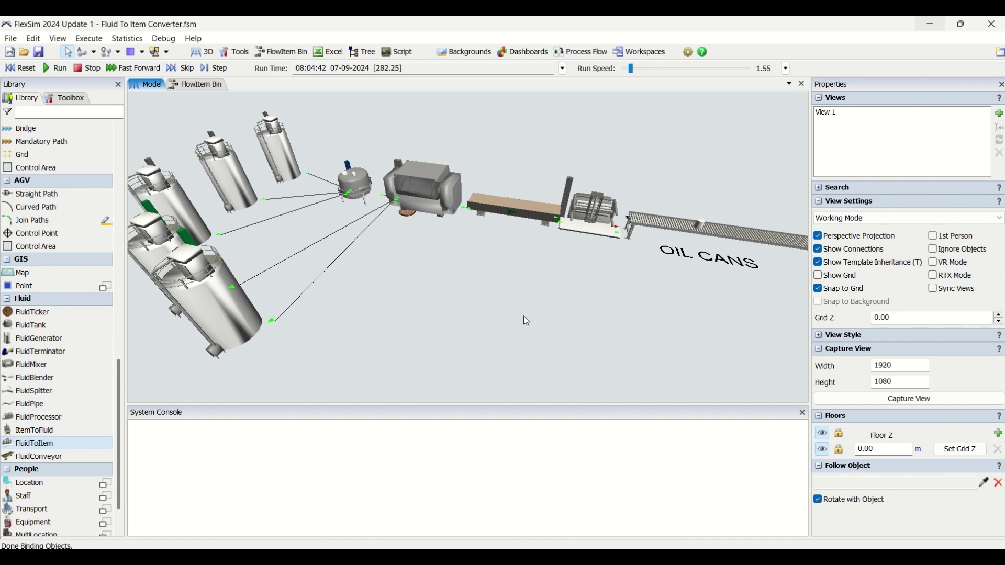
{"action": "scroll", "coordinate": [575, 294], "scroll_direction": "down", "scroll_amount": 4}
{"action": "left_click_drag", "start_coordinate": [609, 281], "coordinate": [513, 297]}
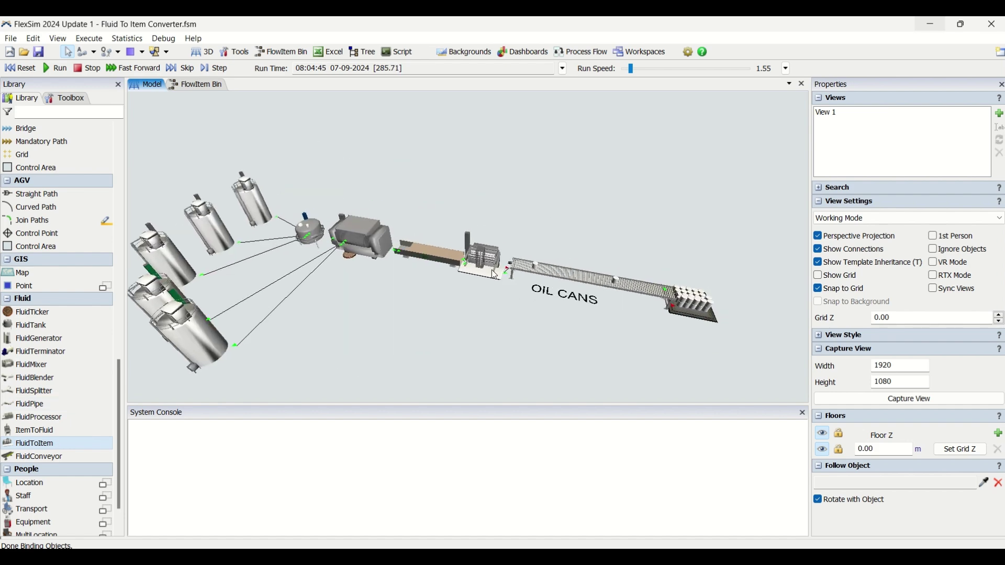
{"action": "right_click_drag", "start_coordinate": [492, 269], "coordinate": [507, 320]}
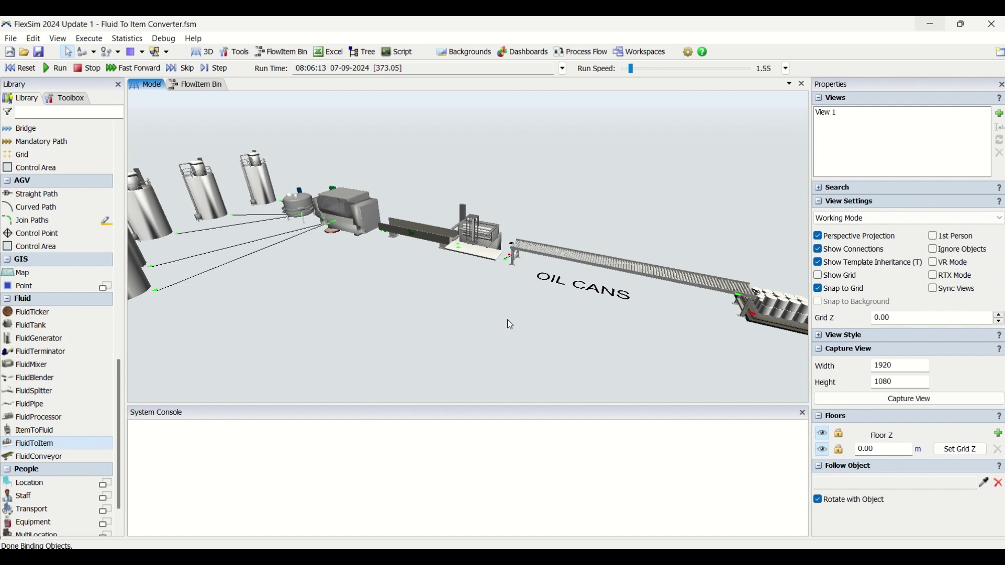
{"action": "right_click_drag", "start_coordinate": [524, 313], "coordinate": [508, 316]}
{"action": "right_click_drag", "start_coordinate": [555, 293], "coordinate": [498, 323]}
{"action": "mouse_move", "coordinate": [621, 267]}
{"action": "right_mouse_down"}
{"action": "mouse_move", "coordinate": [580, 269]}
{"action": "mouse_move", "coordinate": [568, 288]}
{"action": "mouse_move", "coordinate": [603, 276]}
{"action": "right_mouse_up"}
{"action": "left_click_drag", "start_coordinate": [435, 360], "coordinate": [517, 303]}
{"action": "right_click_drag", "start_coordinate": [590, 310], "coordinate": [560, 325]}
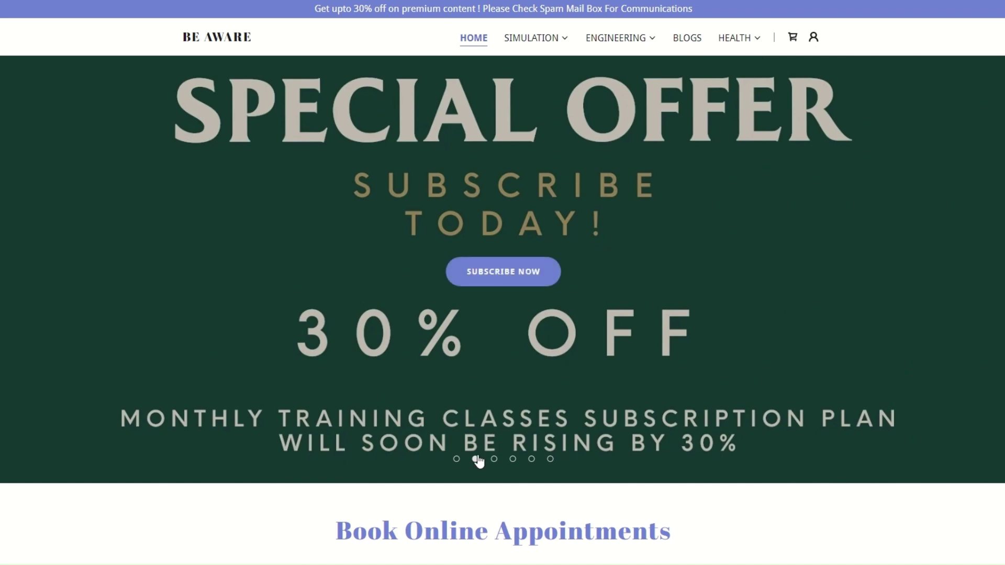
Switch to the BE AWARE website and look through the banner slides on its home page.
{"action": "left_click", "coordinate": [456, 459]}
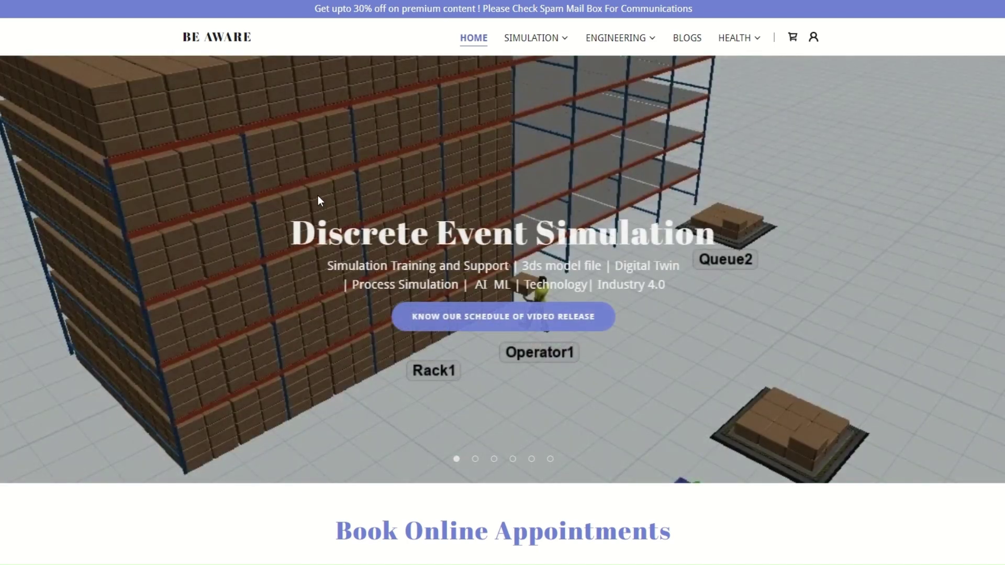
{"action": "left_click", "coordinate": [493, 459]}
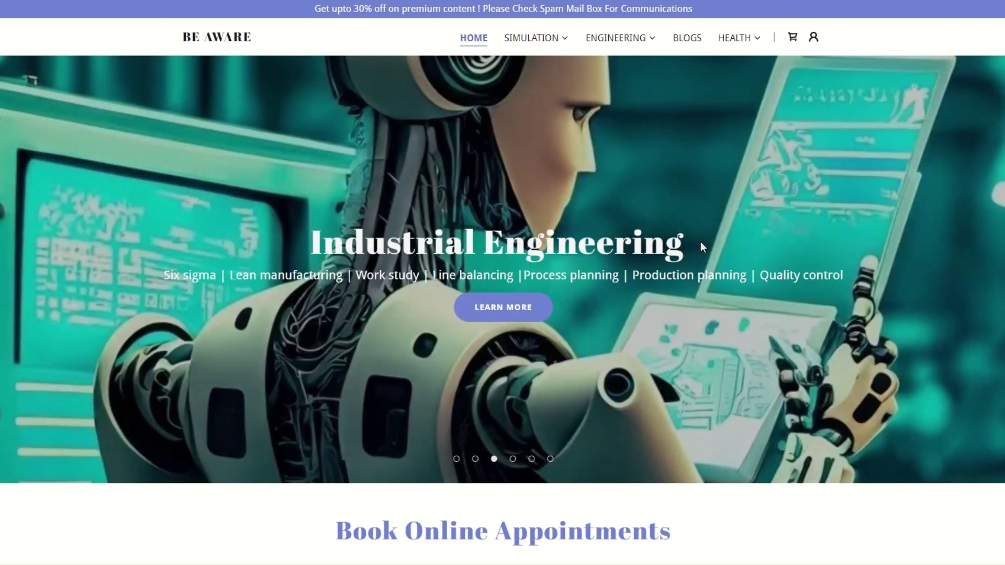
{"action": "left_click", "coordinate": [513, 459]}
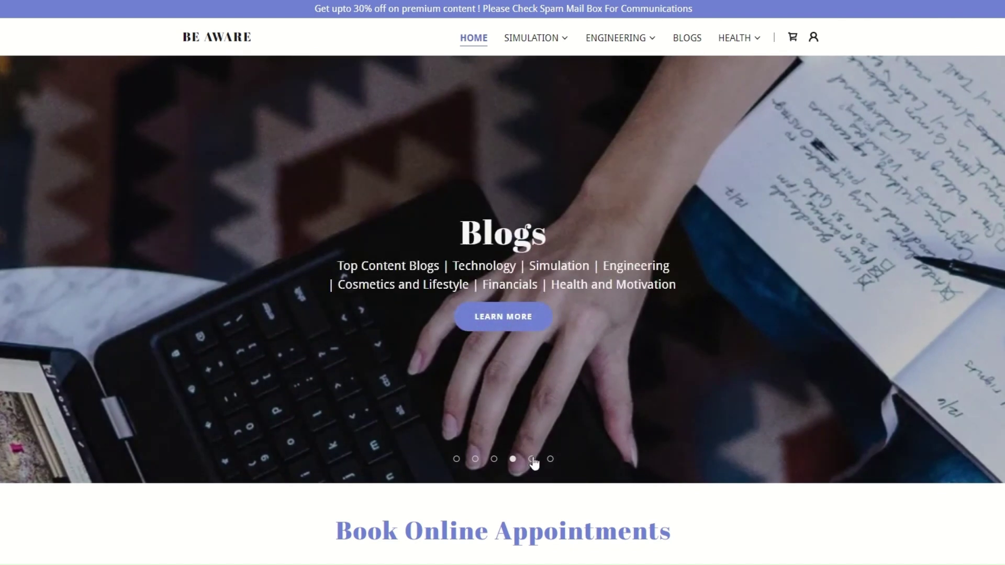
{"action": "left_click", "coordinate": [532, 460]}
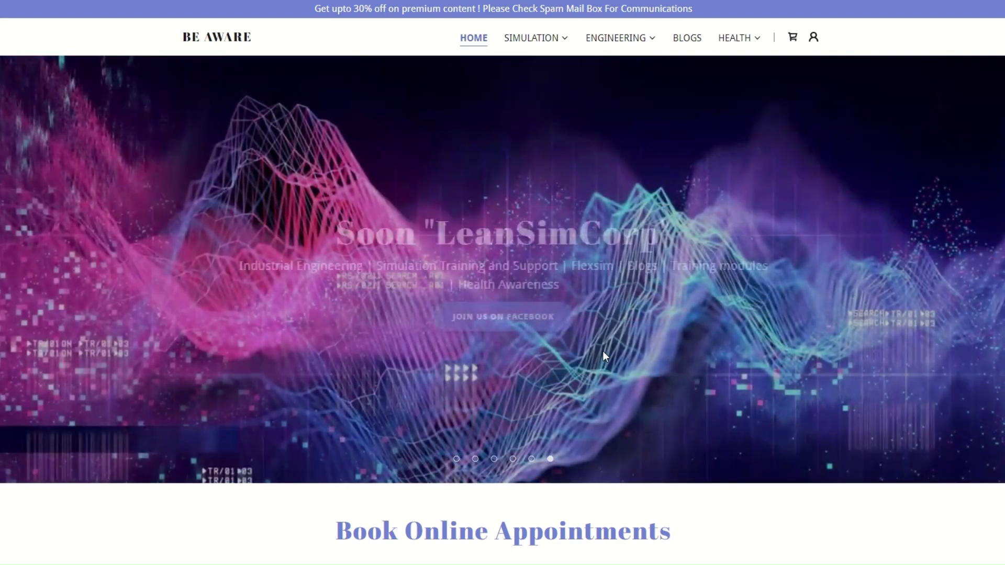
Look over the training, project support, 3DS model file and custom module services under Book Online Appointments.
{"action": "scroll", "coordinate": [611, 333], "scroll_direction": "down", "scroll_amount": 4}
{"action": "scroll", "coordinate": [611, 333], "scroll_direction": "down", "scroll_amount": 3}
{"action": "scroll", "coordinate": [612, 330], "scroll_direction": "down", "scroll_amount": 3}
{"action": "scroll", "coordinate": [614, 331], "scroll_direction": "up", "scroll_amount": 3}
{"action": "scroll", "coordinate": [613, 330], "scroll_direction": "down", "scroll_amount": 2}
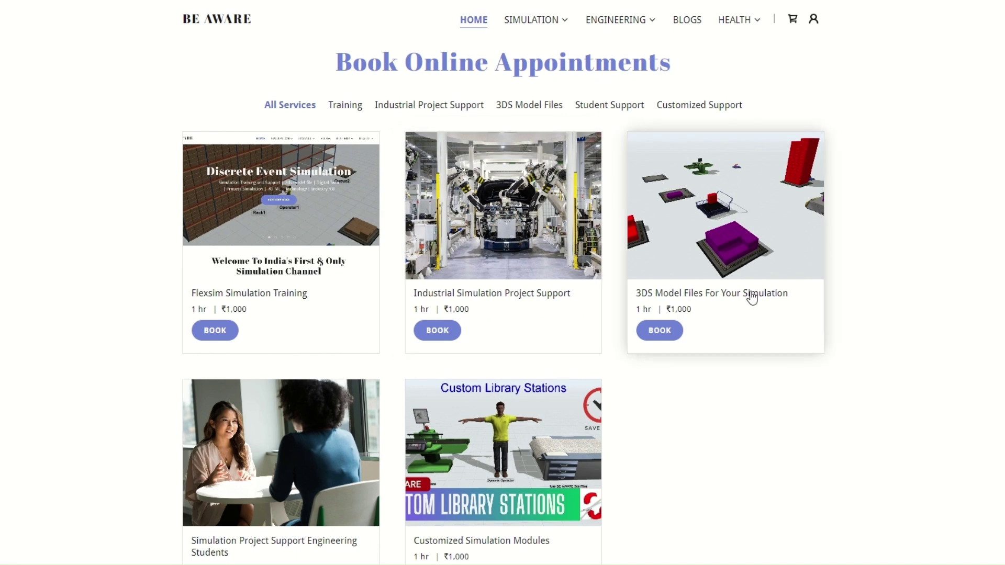
{"action": "scroll", "coordinate": [744, 277], "scroll_direction": "down", "scroll_amount": 2}
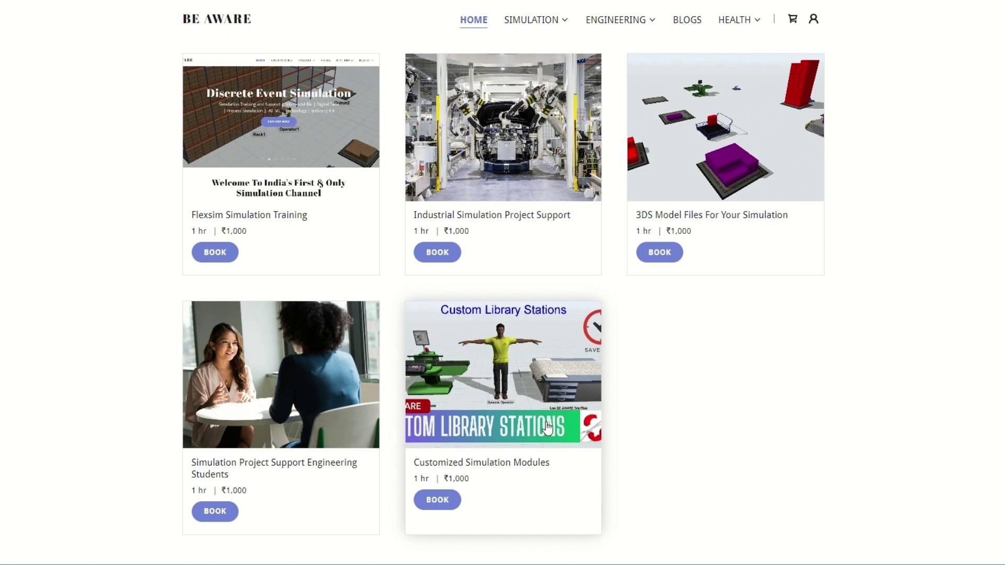
{"action": "scroll", "coordinate": [344, 334], "scroll_direction": "up", "scroll_amount": 3}
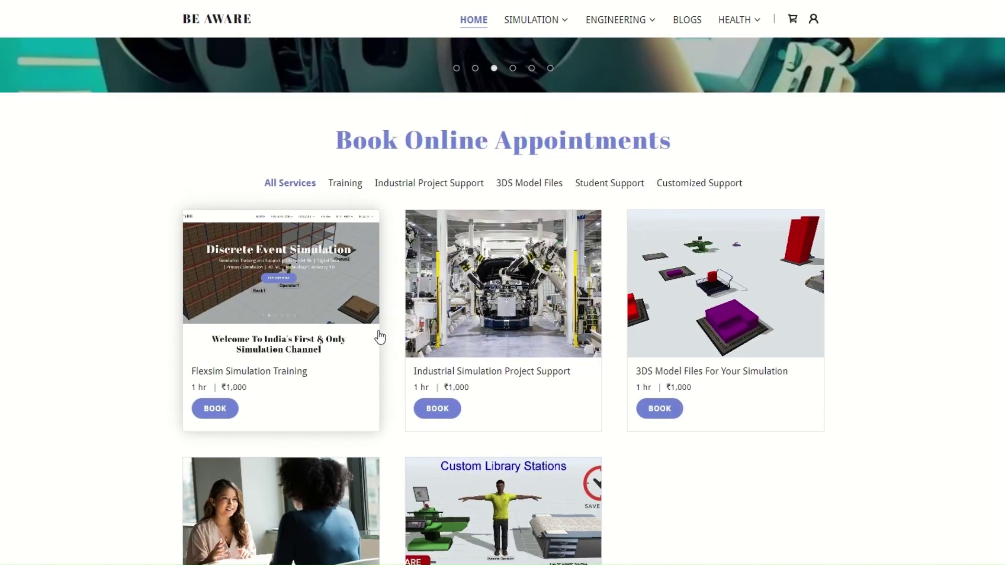
{"action": "scroll", "coordinate": [593, 333], "scroll_direction": "down", "scroll_amount": 2}
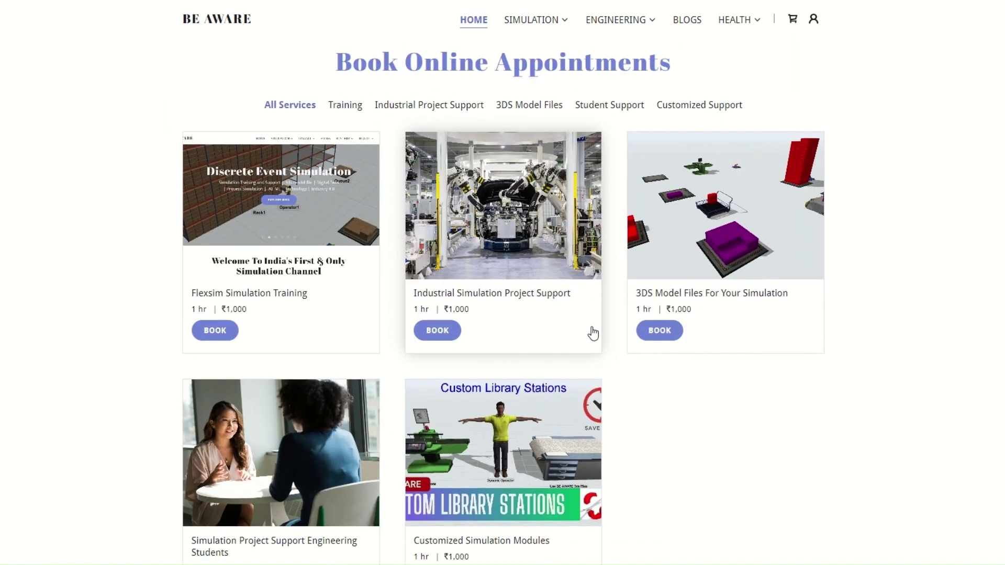
Look through the home page's YouTube playlist sections down to the About Us gallery.
{"action": "scroll", "coordinate": [608, 309], "scroll_direction": "down", "scroll_amount": 10}
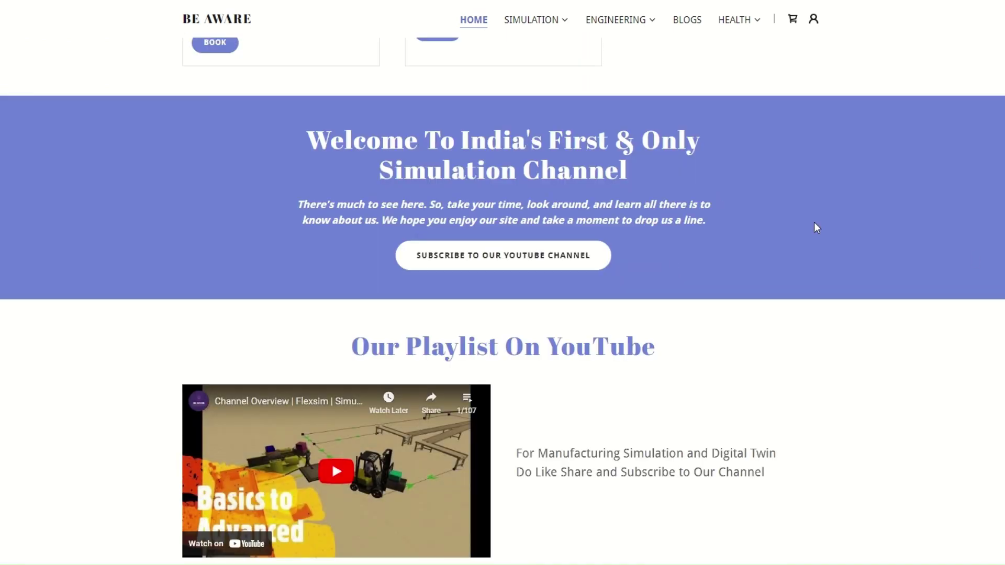
{"action": "scroll", "coordinate": [815, 224], "scroll_direction": "down", "scroll_amount": 3}
{"action": "scroll", "coordinate": [792, 207], "scroll_direction": "down", "scroll_amount": 1}
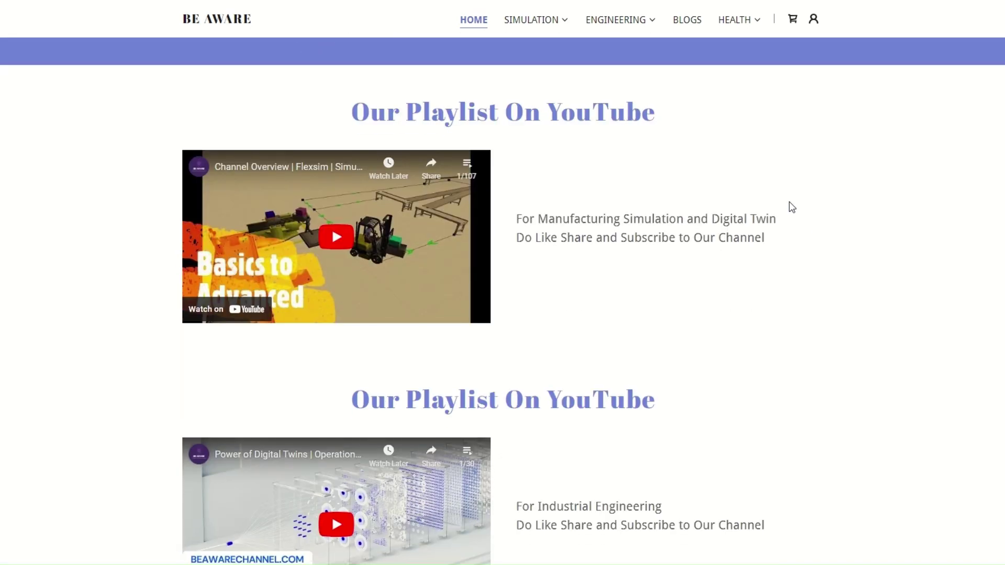
{"action": "scroll", "coordinate": [771, 207], "scroll_direction": "down", "scroll_amount": 2}
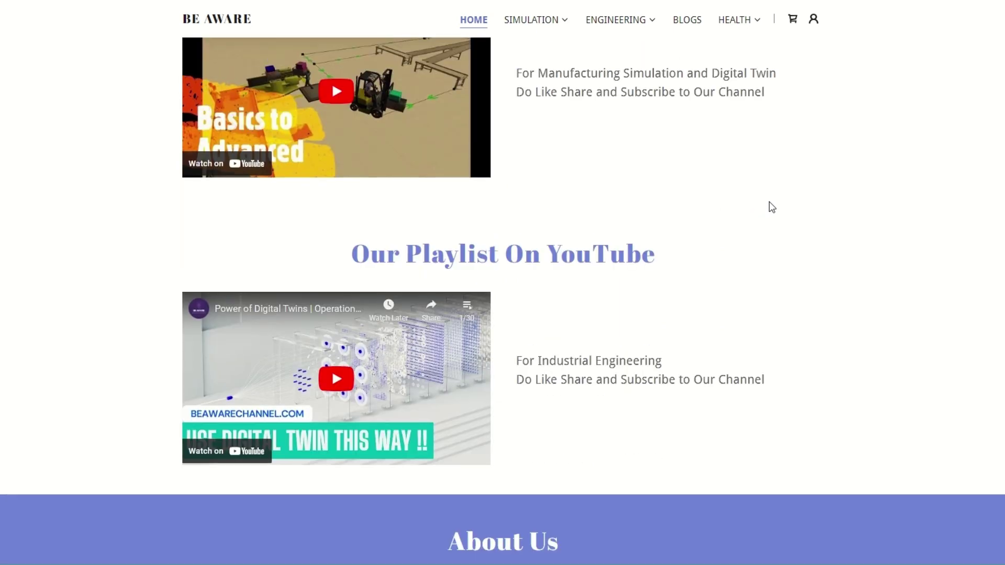
{"action": "scroll", "coordinate": [772, 207], "scroll_direction": "up", "scroll_amount": 1}
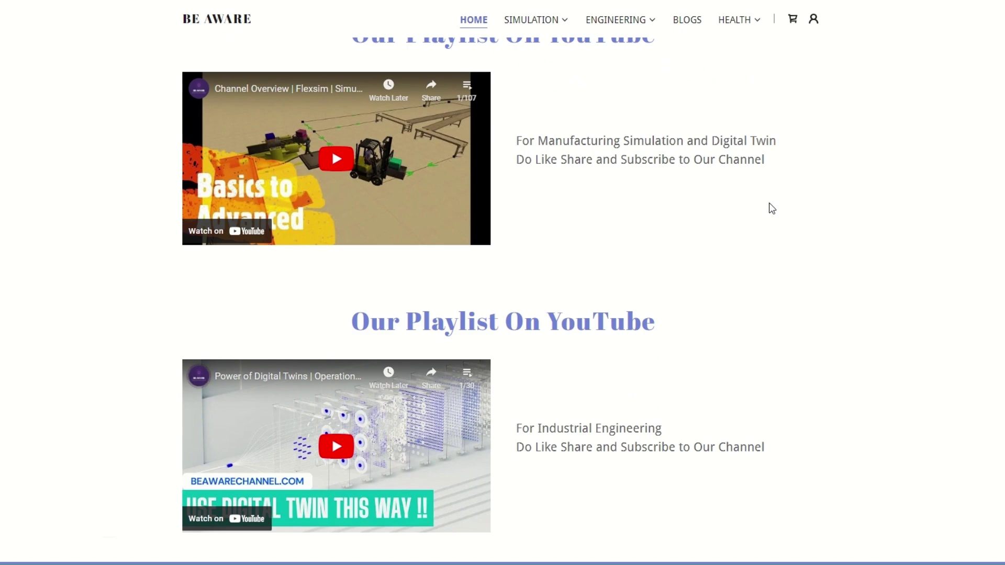
{"action": "scroll", "coordinate": [639, 353], "scroll_direction": "down", "scroll_amount": 3}
{"action": "scroll", "coordinate": [669, 363], "scroll_direction": "down", "scroll_amount": 3}
{"action": "scroll", "coordinate": [669, 366], "scroll_direction": "up", "scroll_amount": 3}
{"action": "scroll", "coordinate": [669, 362], "scroll_direction": "down", "scroll_amount": 3}
{"action": "scroll", "coordinate": [670, 359], "scroll_direction": "down", "scroll_amount": 3}
{"action": "scroll", "coordinate": [669, 343], "scroll_direction": "up", "scroll_amount": 10}
{"action": "scroll", "coordinate": [669, 343], "scroll_direction": "down", "scroll_amount": 2}
{"action": "scroll", "coordinate": [700, 337], "scroll_direction": "down", "scroll_amount": 8}
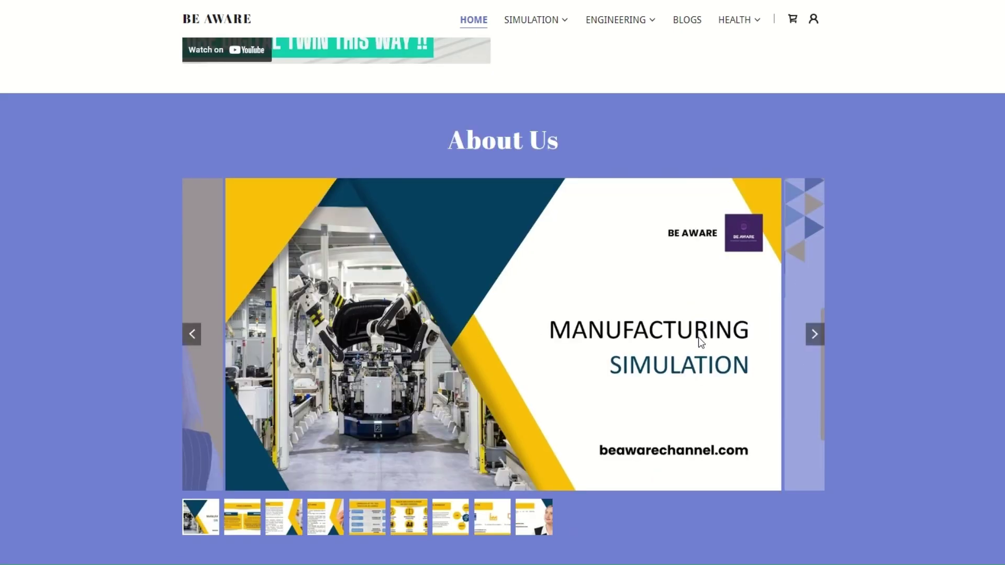
Look through the Scheduled Events and Our Services sections of the home page.
{"action": "scroll", "coordinate": [668, 335], "scroll_direction": "down", "scroll_amount": 2}
{"action": "scroll", "coordinate": [737, 218], "scroll_direction": "down", "scroll_amount": 7}
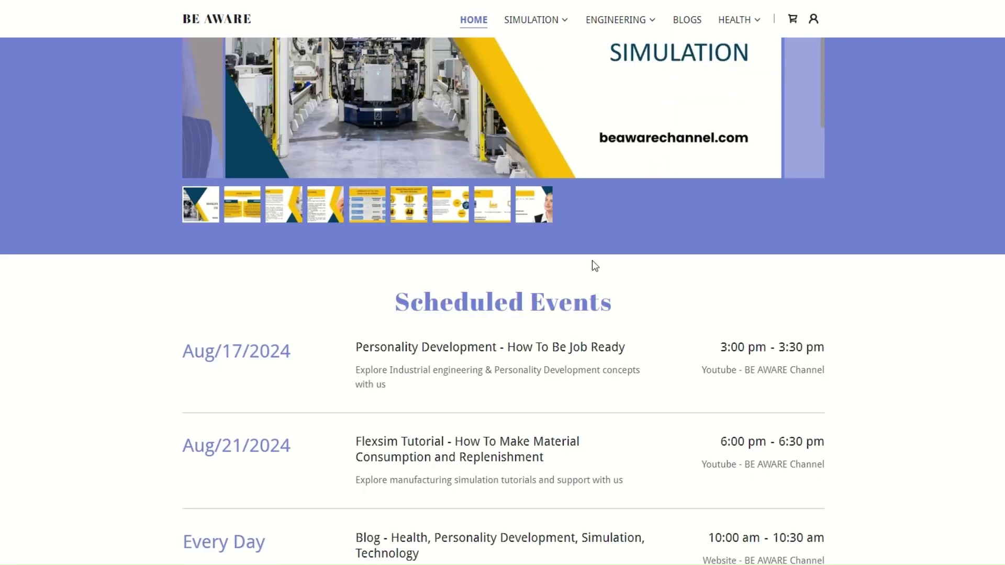
{"action": "scroll", "coordinate": [678, 263], "scroll_direction": "down", "scroll_amount": 1}
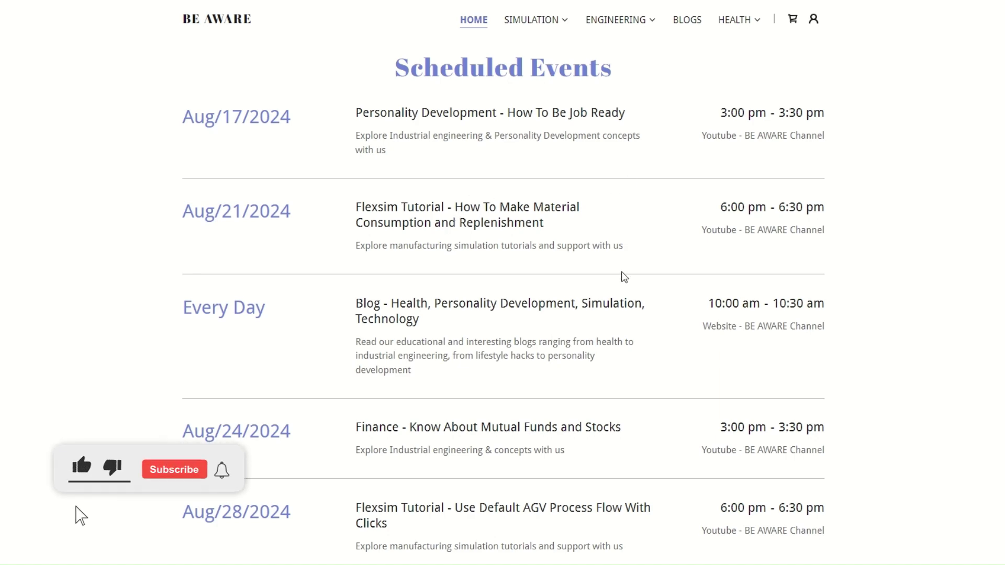
{"action": "scroll", "coordinate": [624, 276], "scroll_direction": "down", "scroll_amount": 12}
{"action": "scroll", "coordinate": [701, 241], "scroll_direction": "down", "scroll_amount": 6}
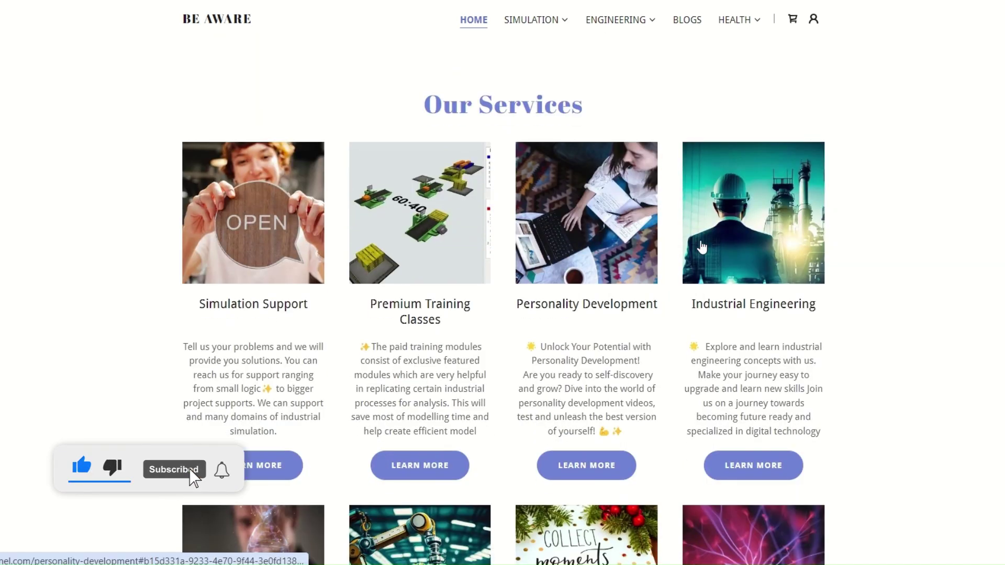
{"action": "scroll", "coordinate": [498, 262], "scroll_direction": "up", "scroll_amount": 9}
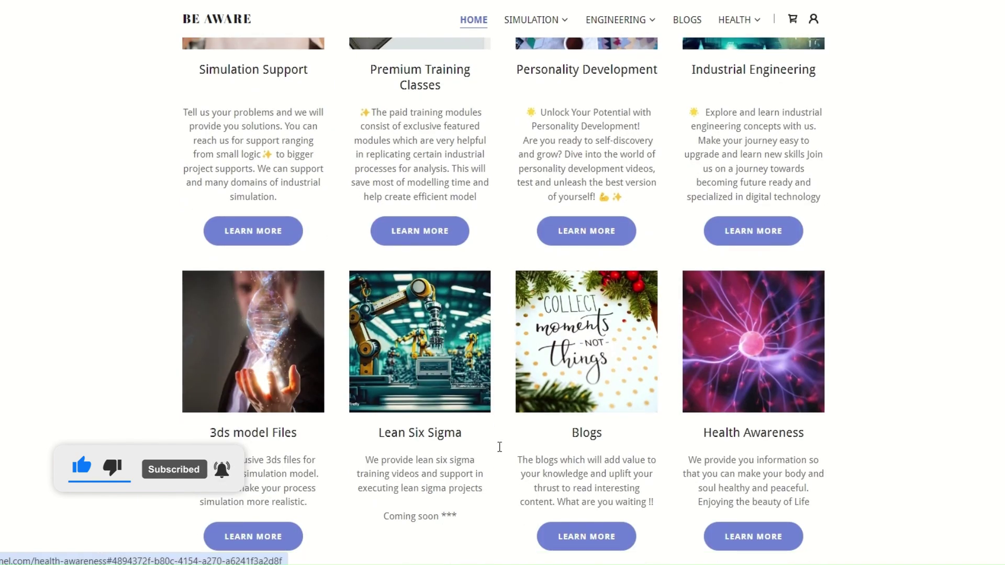
{"action": "scroll", "coordinate": [569, 201], "scroll_direction": "up", "scroll_amount": 20}
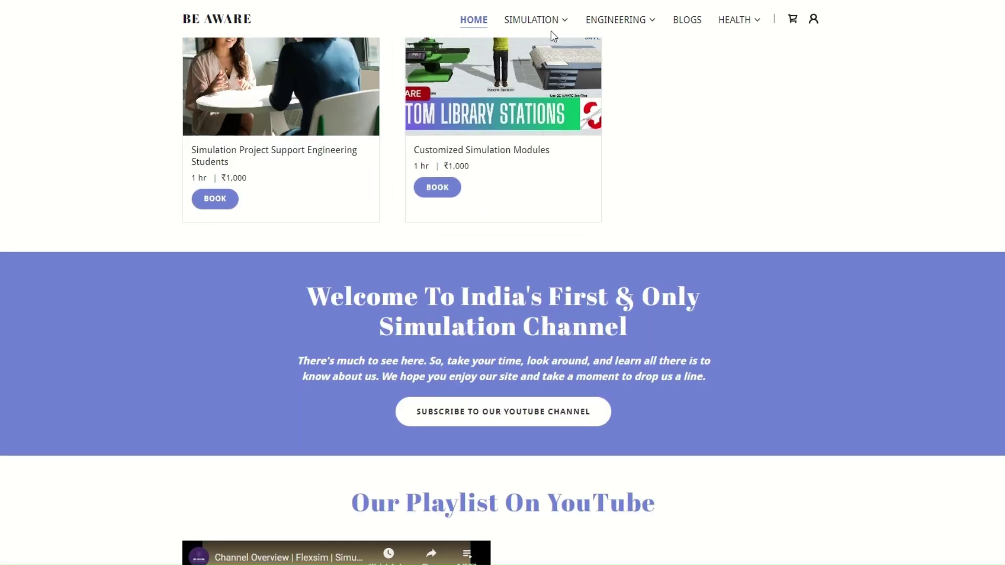
Open the Simulation page, look over its contact form, and return to the appointments section of the home page.
{"action": "left_click", "coordinate": [547, 25]}
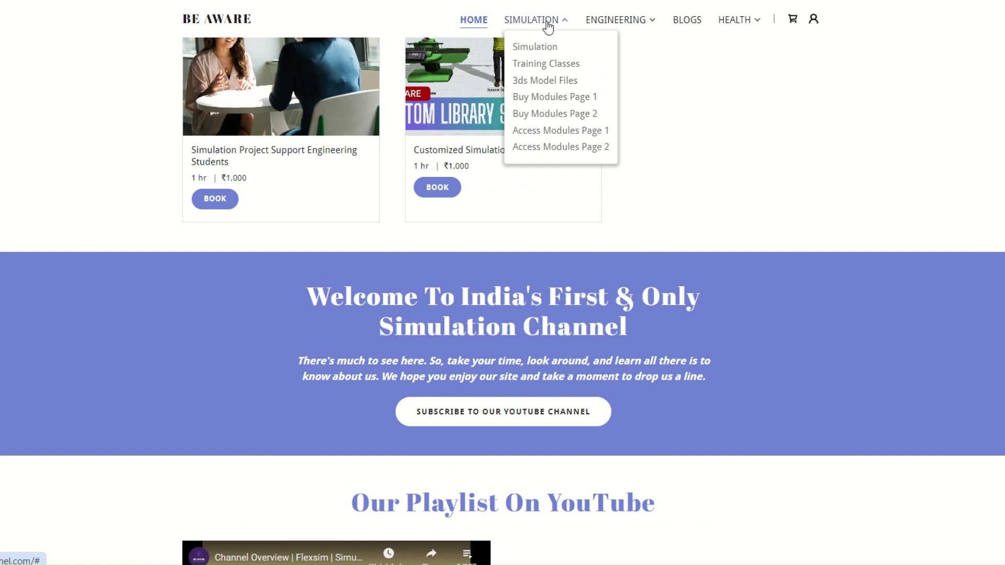
{"action": "left_click", "coordinate": [538, 42]}
{"action": "scroll", "coordinate": [558, 259], "scroll_direction": "down", "scroll_amount": 2}
{"action": "scroll", "coordinate": [557, 259], "scroll_direction": "down", "scroll_amount": 8}
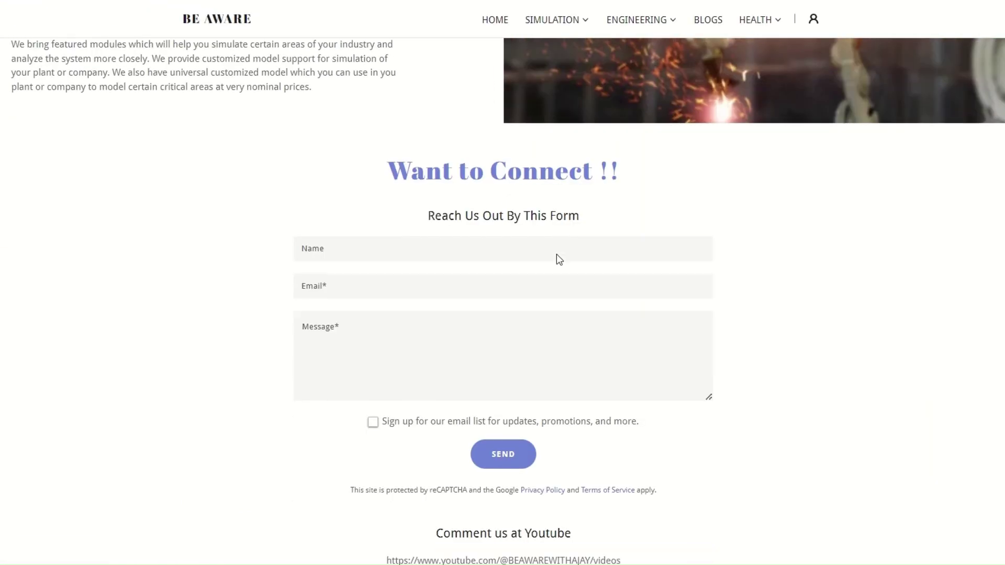
{"action": "scroll", "coordinate": [557, 260], "scroll_direction": "up", "scroll_amount": 2}
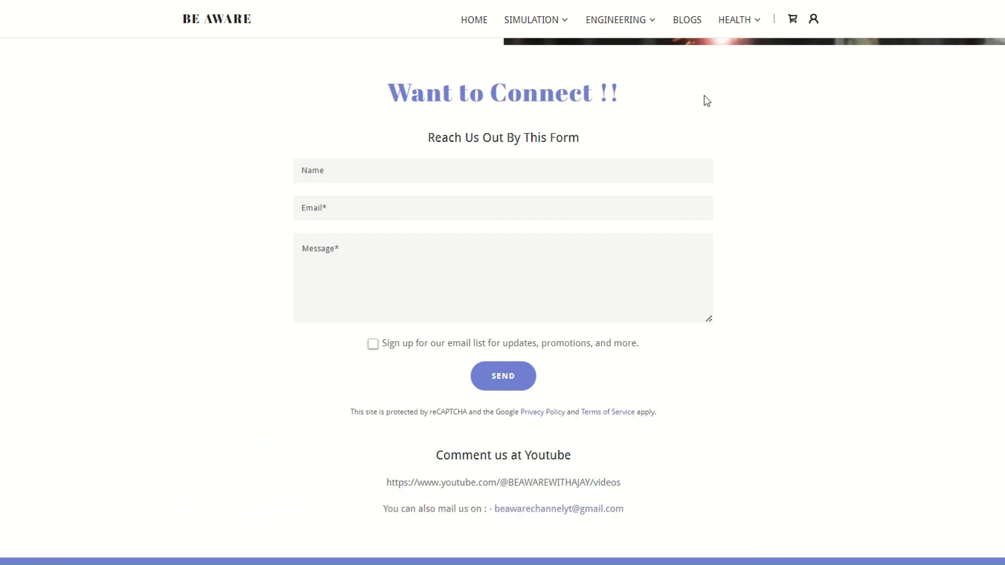
{"action": "left_click", "coordinate": [470, 29]}
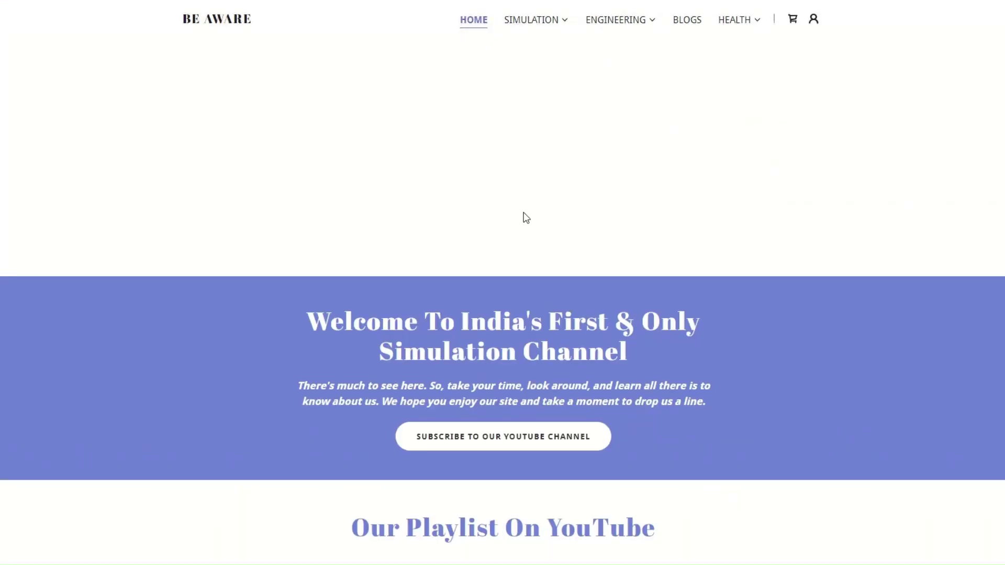
{"action": "scroll", "coordinate": [578, 223], "scroll_direction": "down", "scroll_amount": 5}
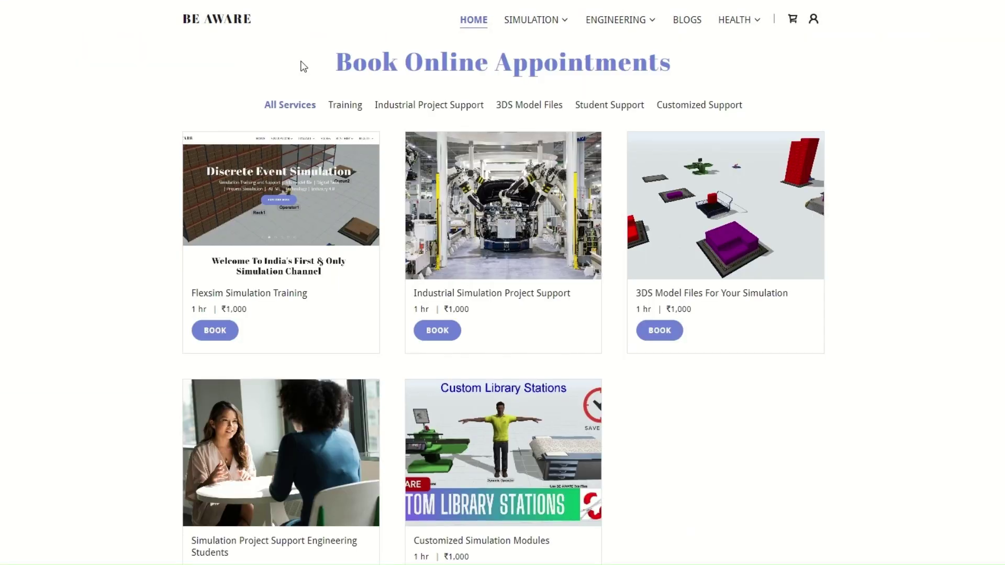
Open the Training Classes page and look over its premium content subscription plans.
{"action": "mouse_move", "coordinate": [552, 31]}
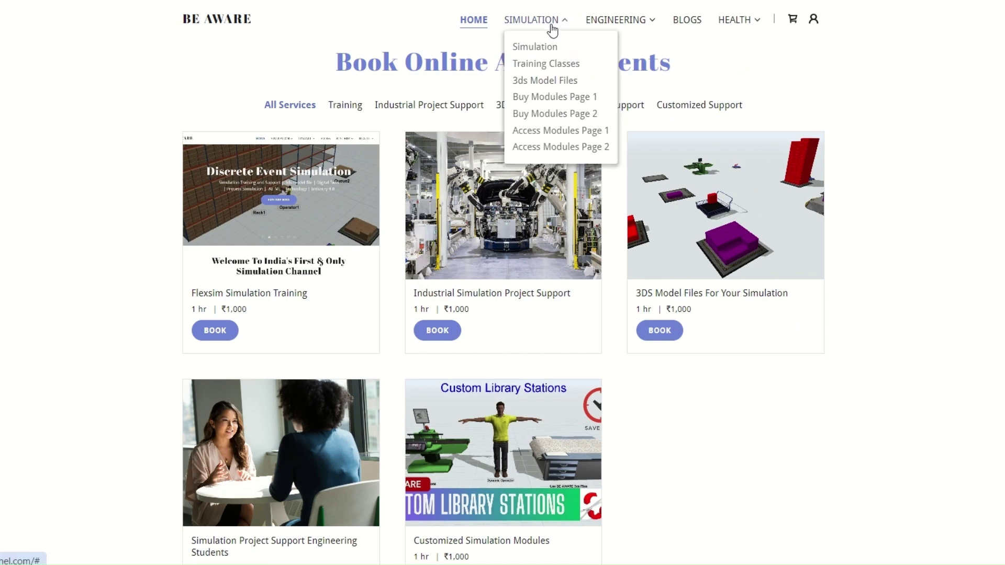
{"action": "left_click", "coordinate": [559, 64]}
{"action": "scroll", "coordinate": [550, 197], "scroll_direction": "down", "scroll_amount": 20}
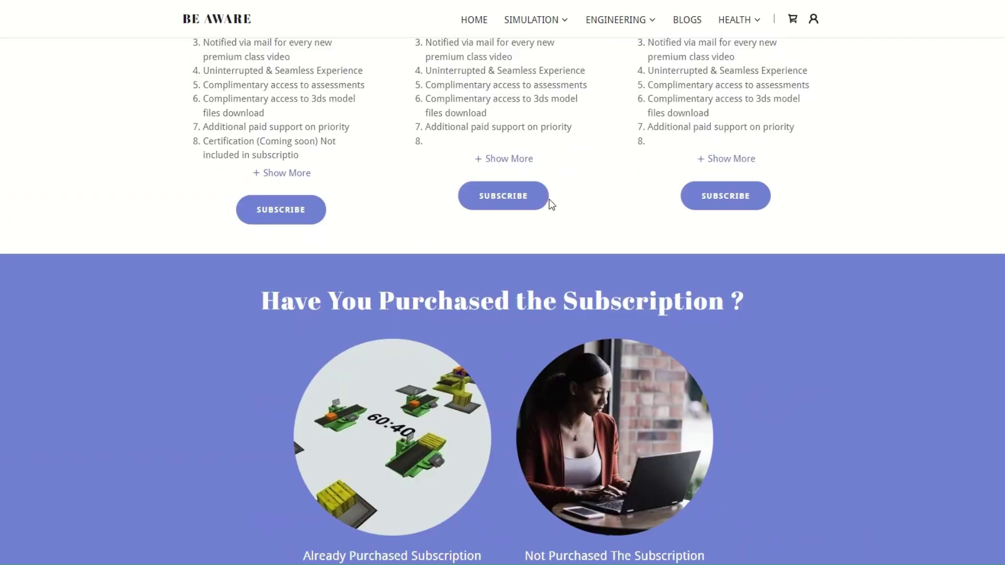
{"action": "scroll", "coordinate": [559, 209], "scroll_direction": "up", "scroll_amount": 15}
{"action": "scroll", "coordinate": [559, 204], "scroll_direction": "up", "scroll_amount": 3}
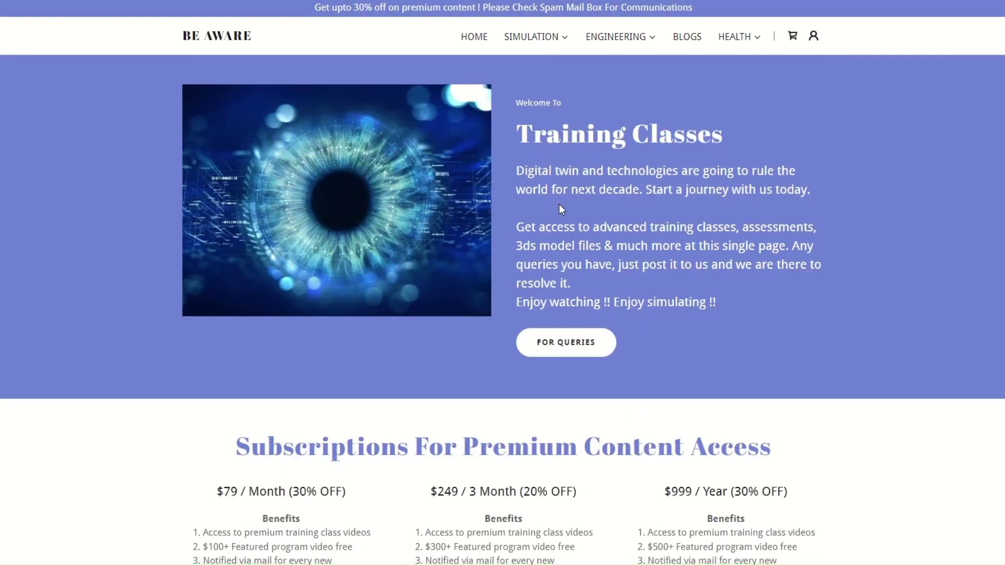
Open Buy Modules Page 1 and look over the modules offered and their payment details.
{"action": "mouse_move", "coordinate": [546, 41]}
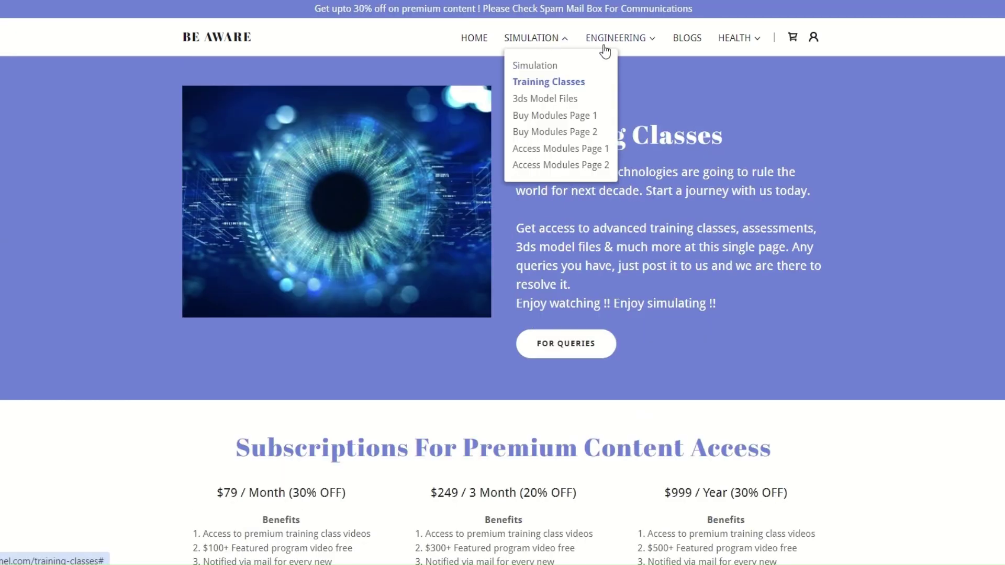
{"action": "left_click", "coordinate": [574, 116]}
{"action": "scroll", "coordinate": [693, 151], "scroll_direction": "down", "scroll_amount": 12}
{"action": "scroll", "coordinate": [645, 279], "scroll_direction": "up", "scroll_amount": 12}
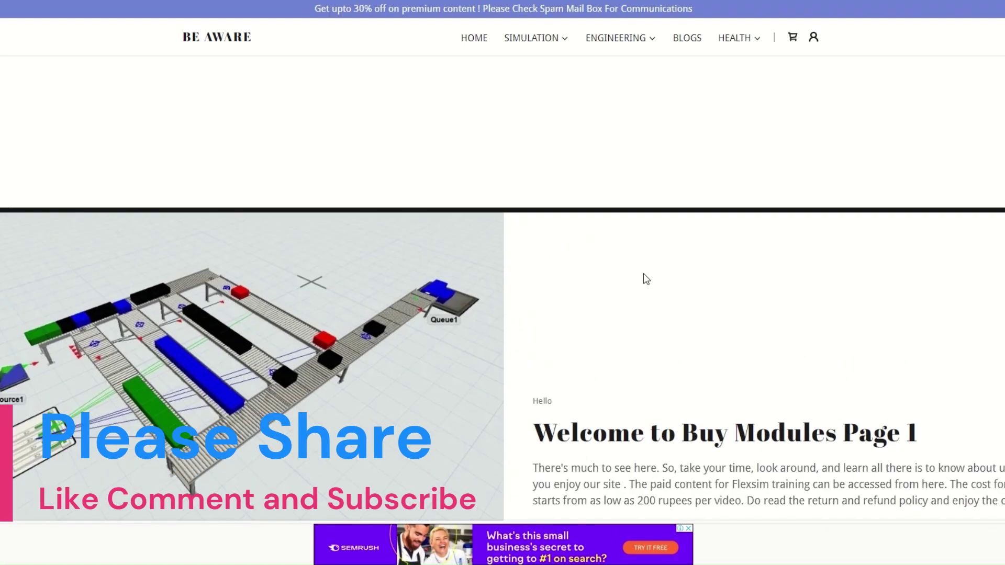
{"action": "scroll", "coordinate": [625, 324], "scroll_direction": "down", "scroll_amount": 15}
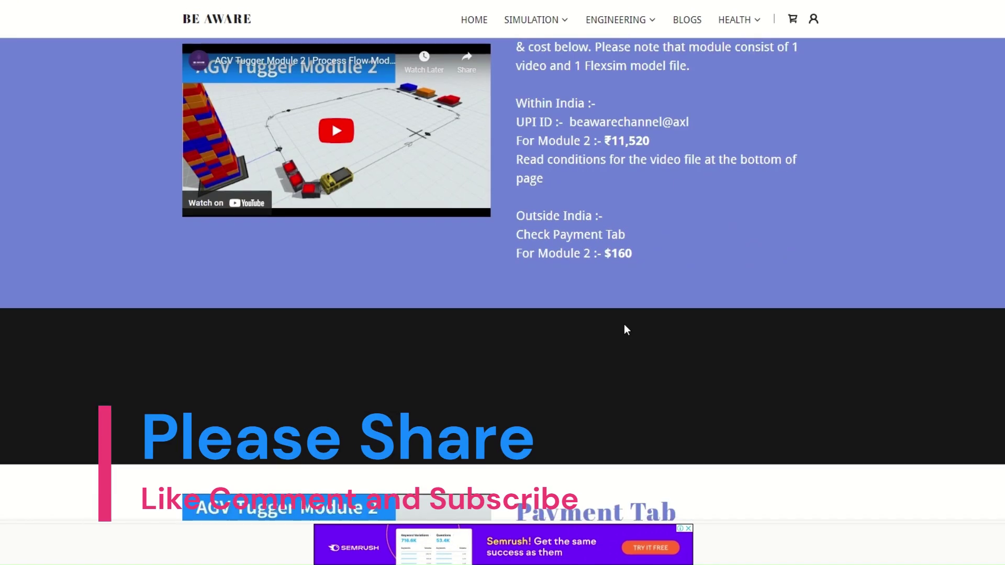
{"action": "scroll", "coordinate": [624, 324], "scroll_direction": "up", "scroll_amount": 15}
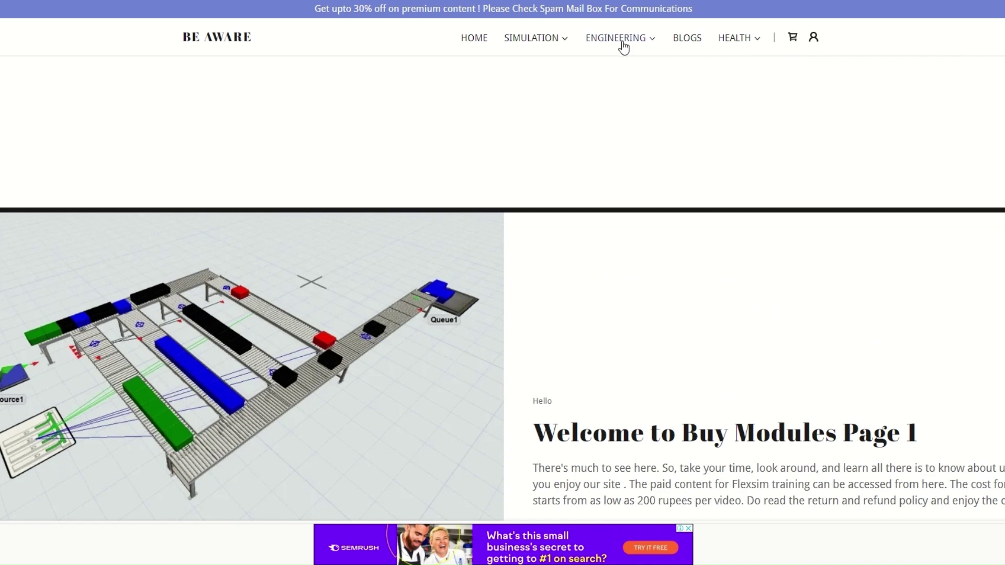
Open the Industrial Engineering page and look over its YouTube playlist and videos.
{"action": "mouse_move", "coordinate": [625, 44]}
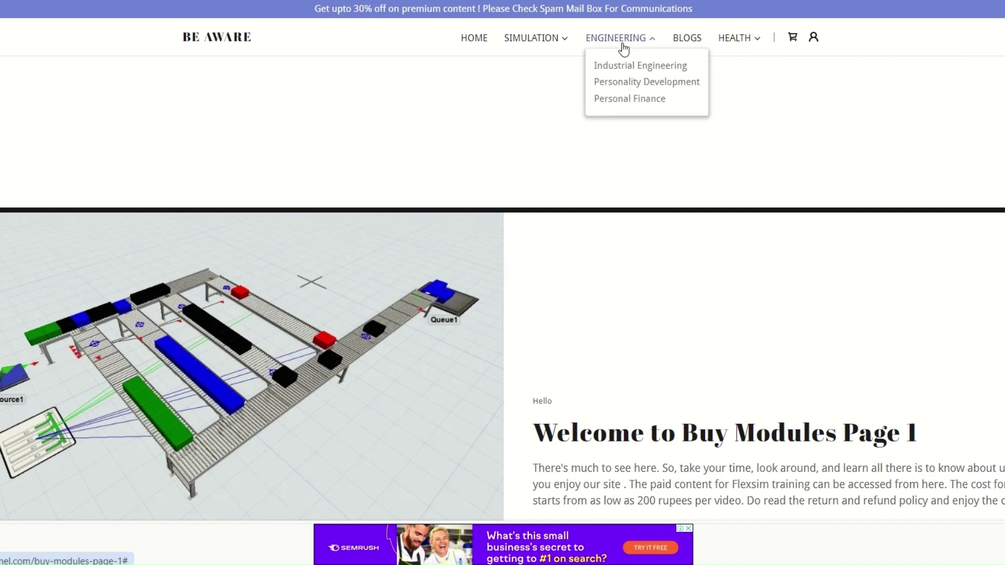
{"action": "left_click", "coordinate": [630, 70]}
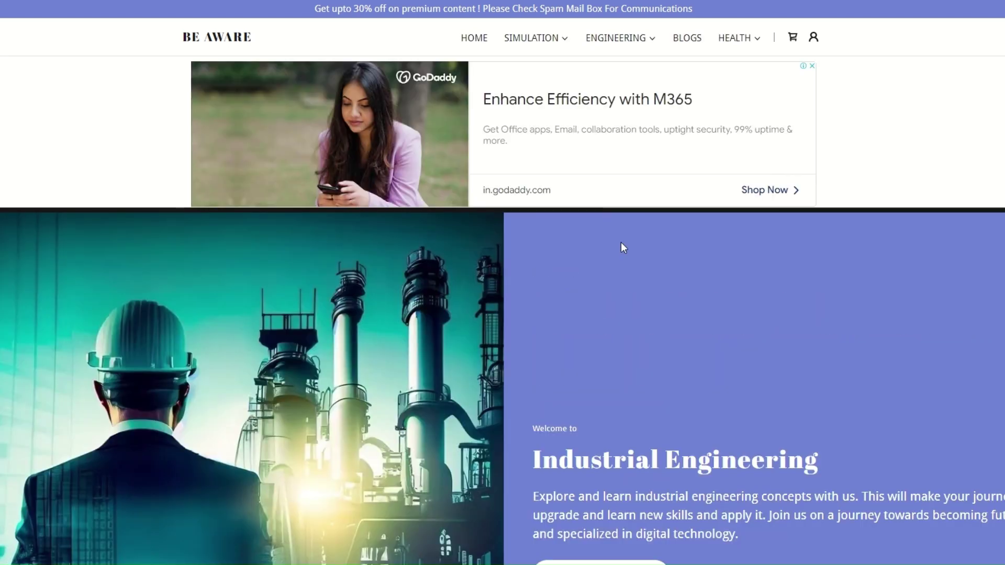
{"action": "scroll", "coordinate": [621, 242], "scroll_direction": "down", "scroll_amount": 6}
{"action": "scroll", "coordinate": [621, 242], "scroll_direction": "down", "scroll_amount": 10}
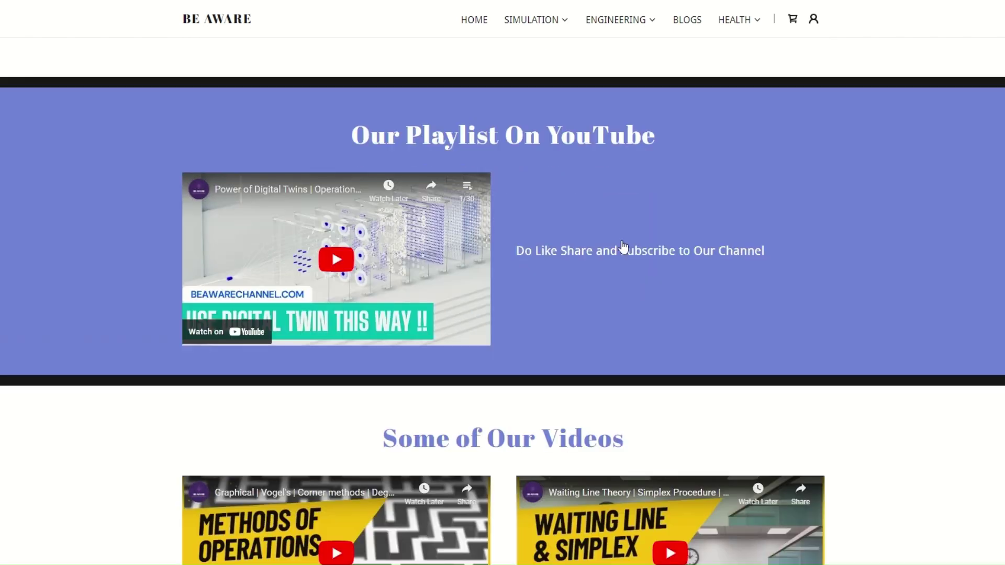
Look through the lesson videos on the Industrial Engineering page and return to its introduction.
{"action": "scroll", "coordinate": [739, 261], "scroll_direction": "down", "scroll_amount": 4}
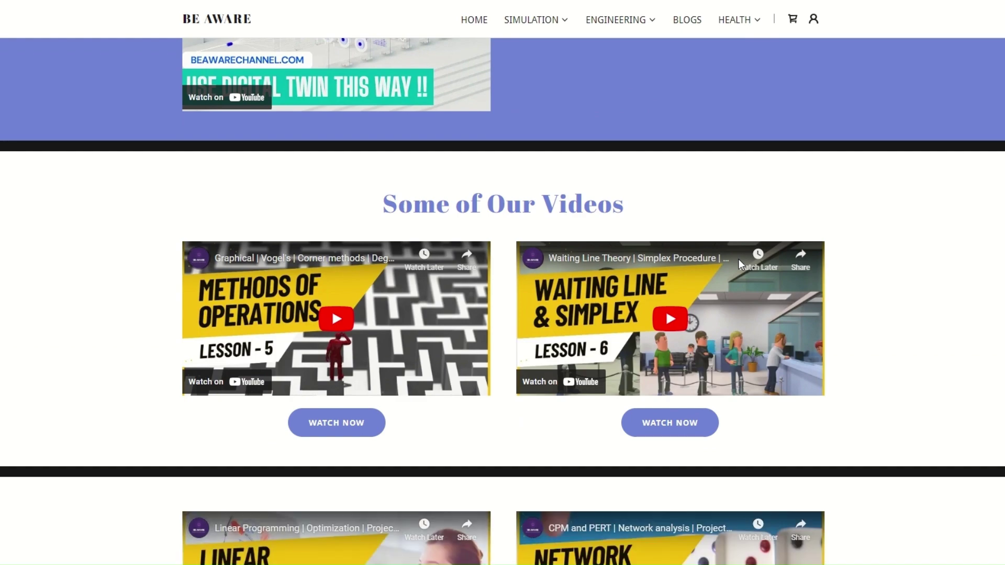
{"action": "scroll", "coordinate": [740, 259], "scroll_direction": "down", "scroll_amount": 12}
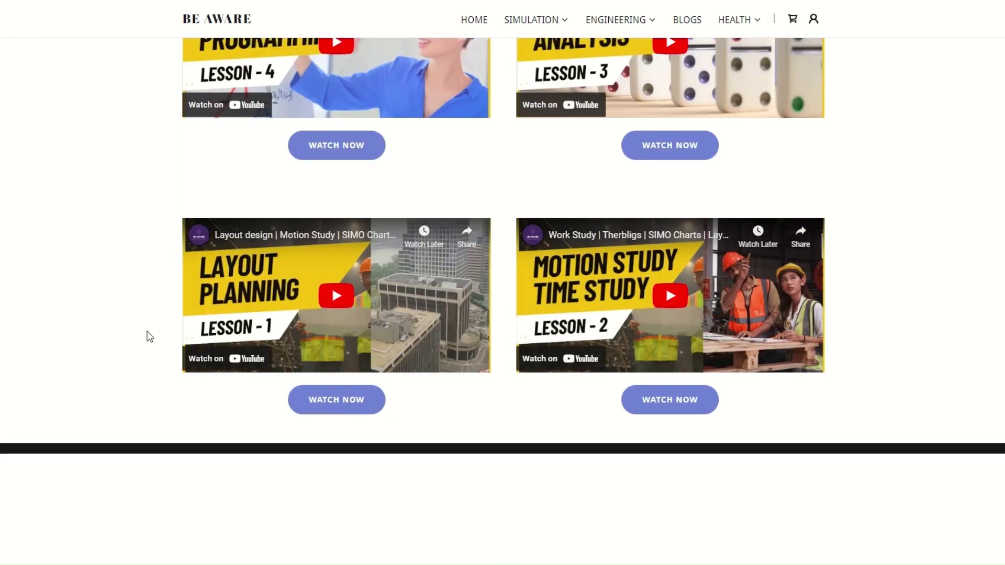
{"action": "scroll", "coordinate": [666, 189], "scroll_direction": "up", "scroll_amount": 20}
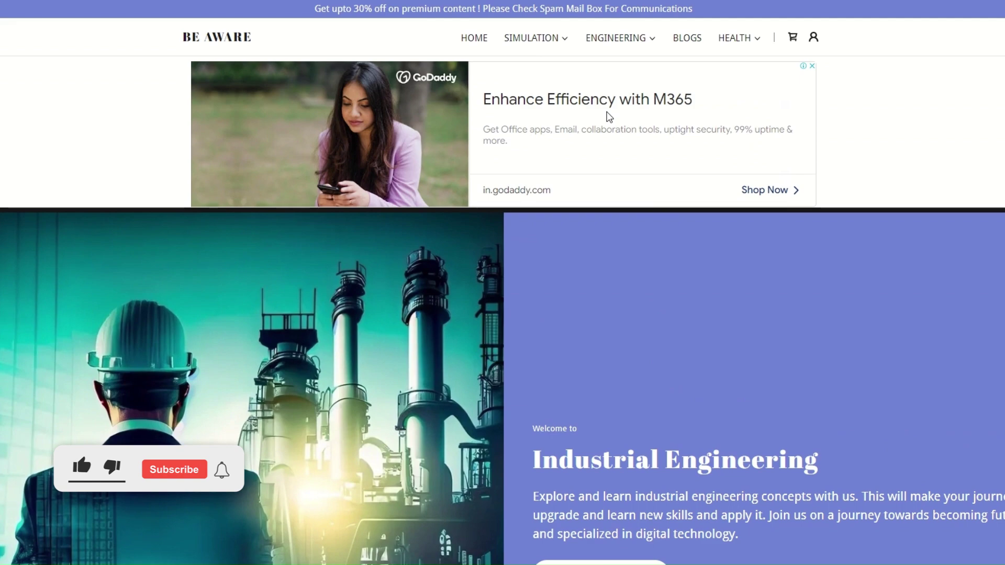
{"action": "scroll", "coordinate": [610, 118], "scroll_direction": "down", "scroll_amount": 7}
Open the Personality Development page and look over its What's For You section and Your Dose for Development video.
{"action": "mouse_move", "coordinate": [640, 24]}
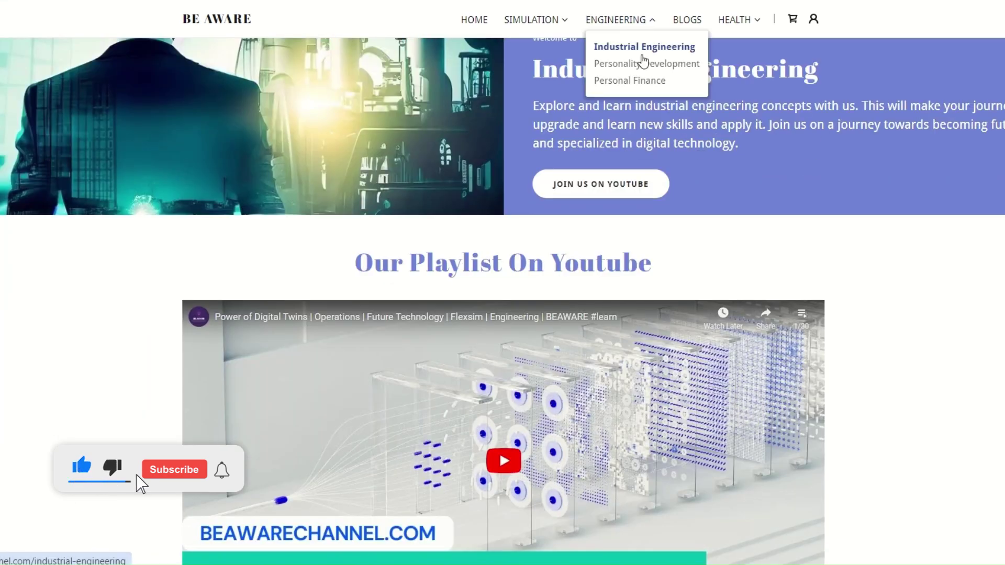
{"action": "left_click", "coordinate": [643, 65]}
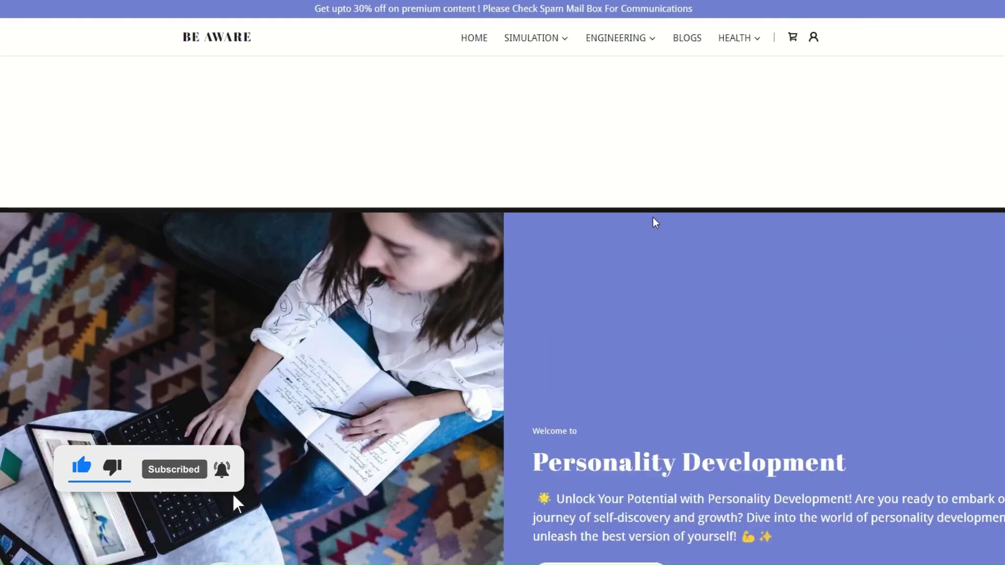
{"action": "scroll", "coordinate": [655, 222], "scroll_direction": "down", "scroll_amount": 5}
{"action": "scroll", "coordinate": [655, 222], "scroll_direction": "down", "scroll_amount": 2}
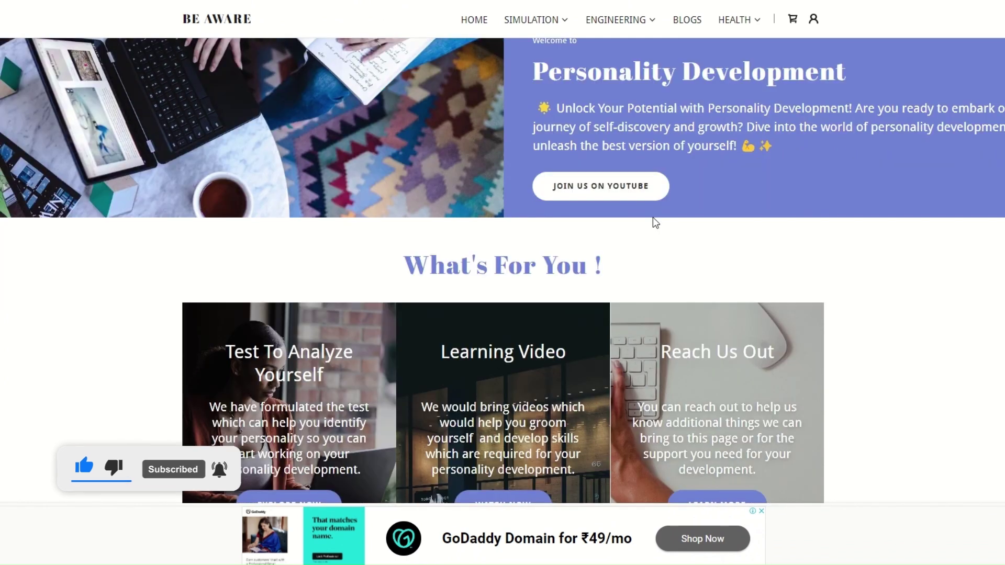
{"action": "scroll", "coordinate": [653, 218], "scroll_direction": "down", "scroll_amount": 4}
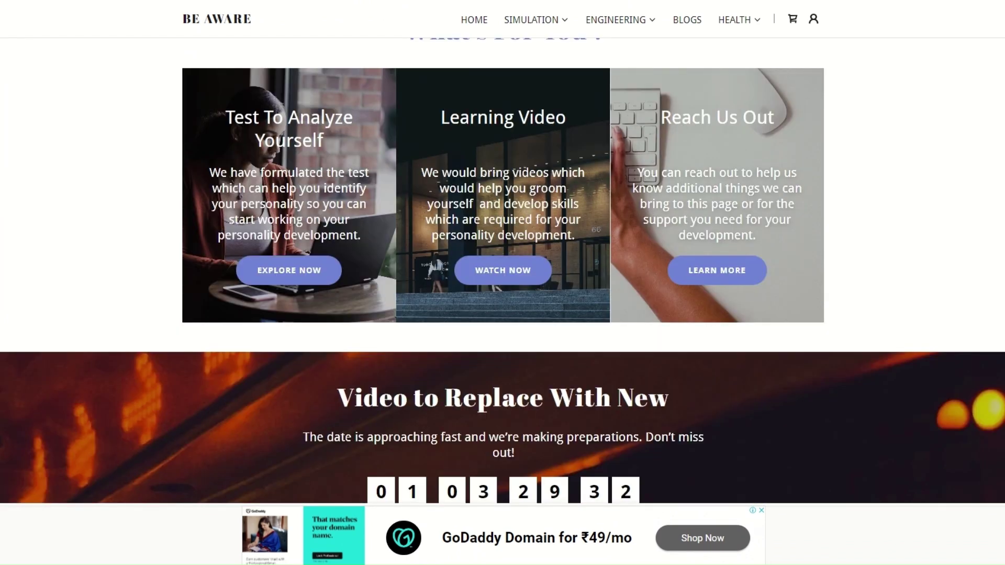
{"action": "scroll", "coordinate": [686, 344], "scroll_direction": "down", "scroll_amount": 8}
{"action": "scroll", "coordinate": [685, 343], "scroll_direction": "down", "scroll_amount": 4}
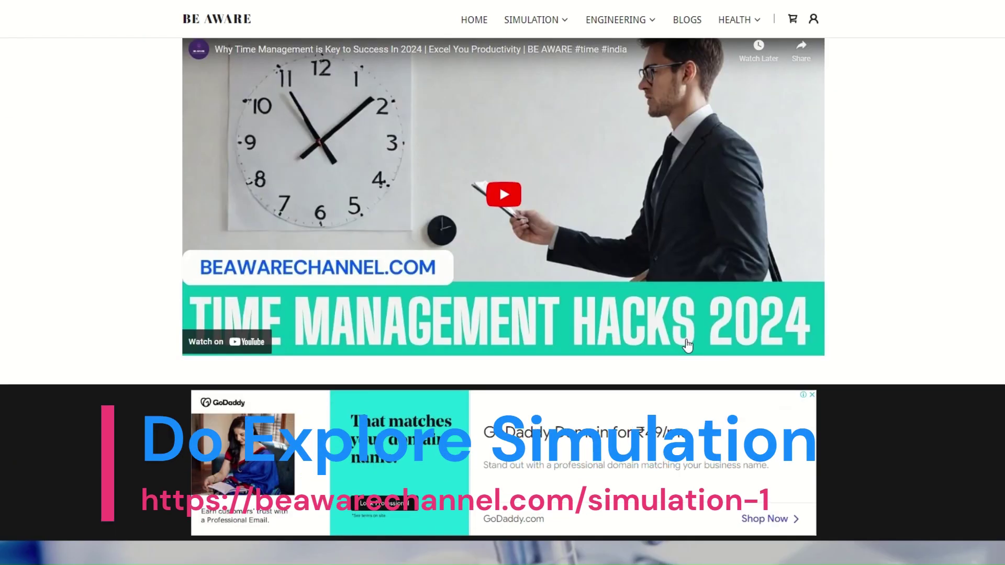
{"action": "scroll", "coordinate": [686, 344], "scroll_direction": "up", "scroll_amount": 3}
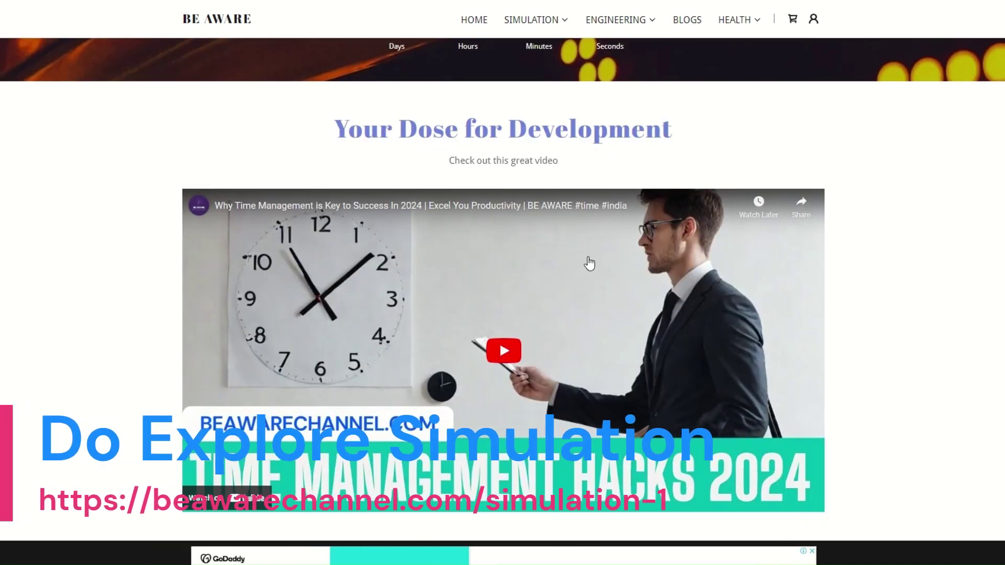
Examine the introvert and good listener self-tests on the Personality Development page.
{"action": "scroll", "coordinate": [614, 220], "scroll_direction": "down", "scroll_amount": 13}
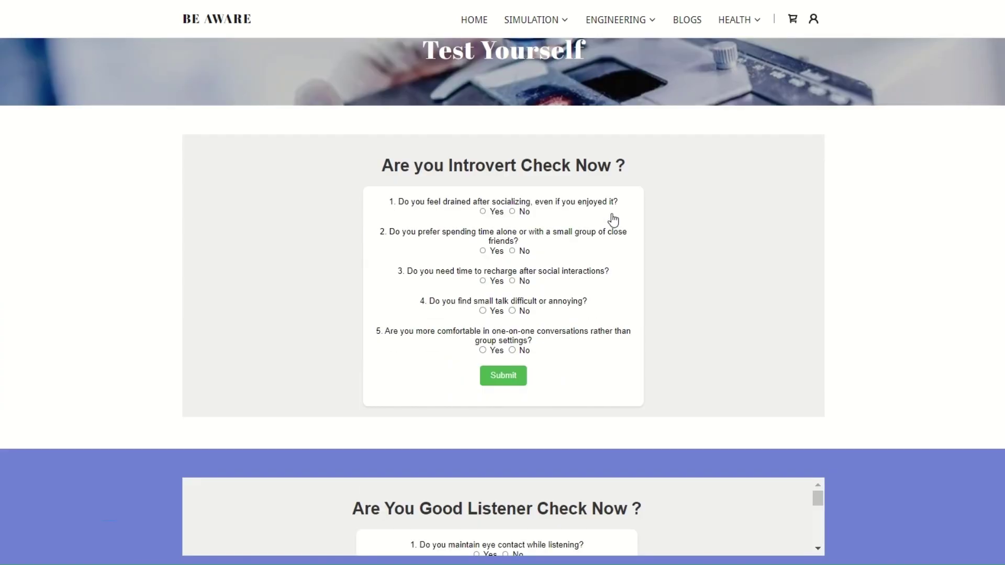
{"action": "scroll", "coordinate": [613, 219], "scroll_direction": "up", "scroll_amount": 13}
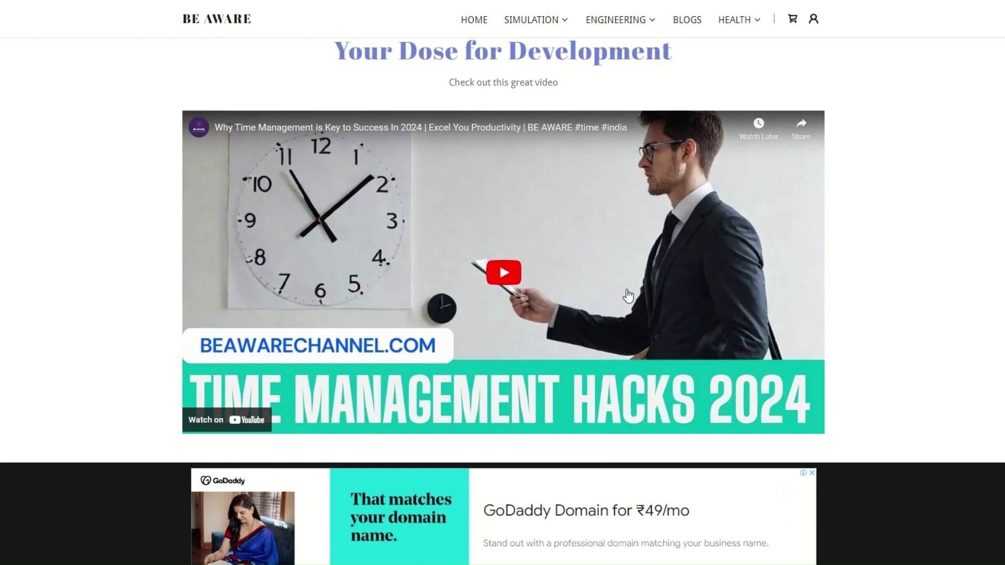
{"action": "scroll", "coordinate": [628, 296], "scroll_direction": "down", "scroll_amount": 15}
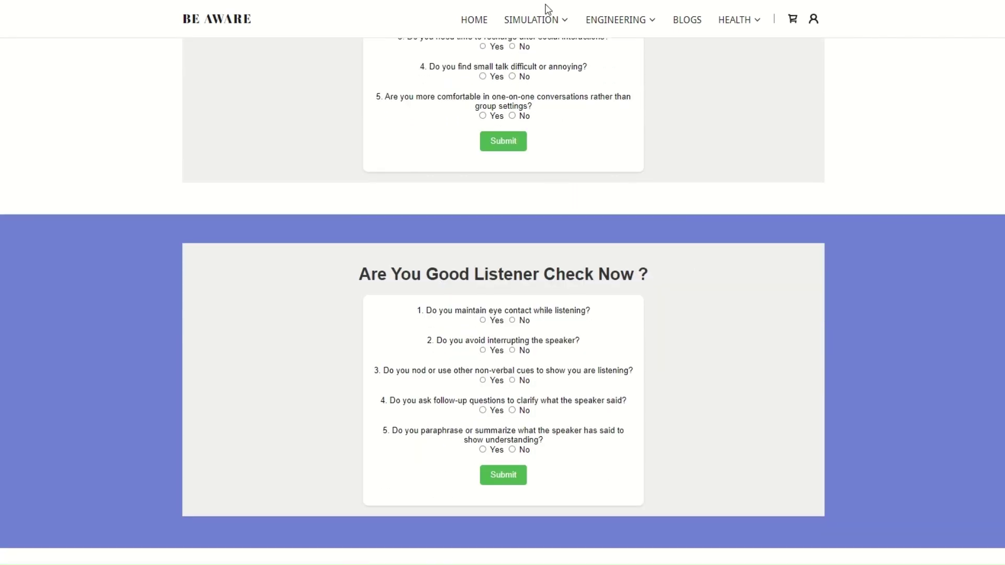
Open the Personal Finance page and look over its introduction and What's For You section.
{"action": "mouse_move", "coordinate": [598, 22]}
{"action": "left_click", "coordinate": [611, 83]}
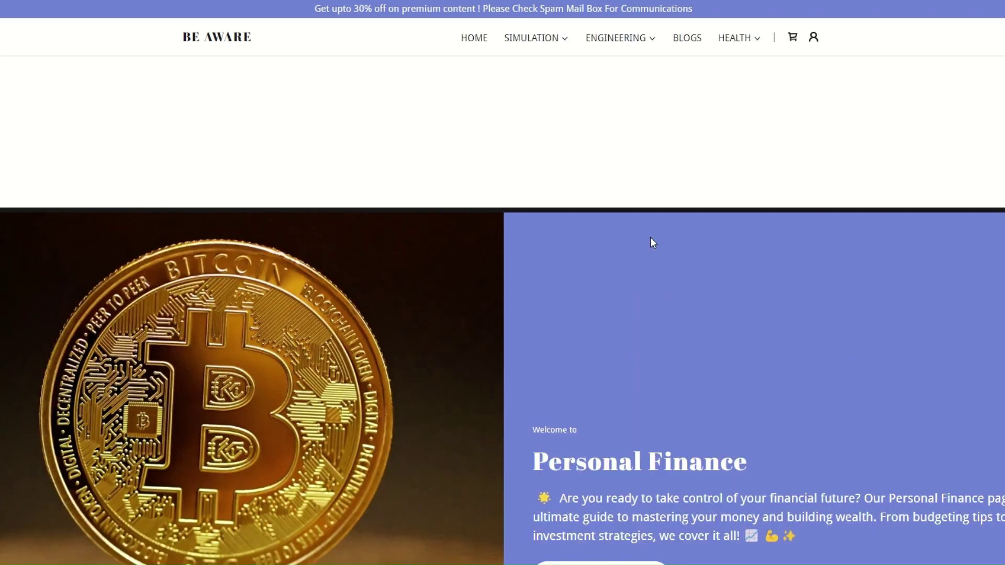
{"action": "scroll", "coordinate": [650, 238], "scroll_direction": "down", "scroll_amount": 3}
{"action": "scroll", "coordinate": [651, 237], "scroll_direction": "down", "scroll_amount": 3}
{"action": "scroll", "coordinate": [651, 237], "scroll_direction": "down", "scroll_amount": 3}
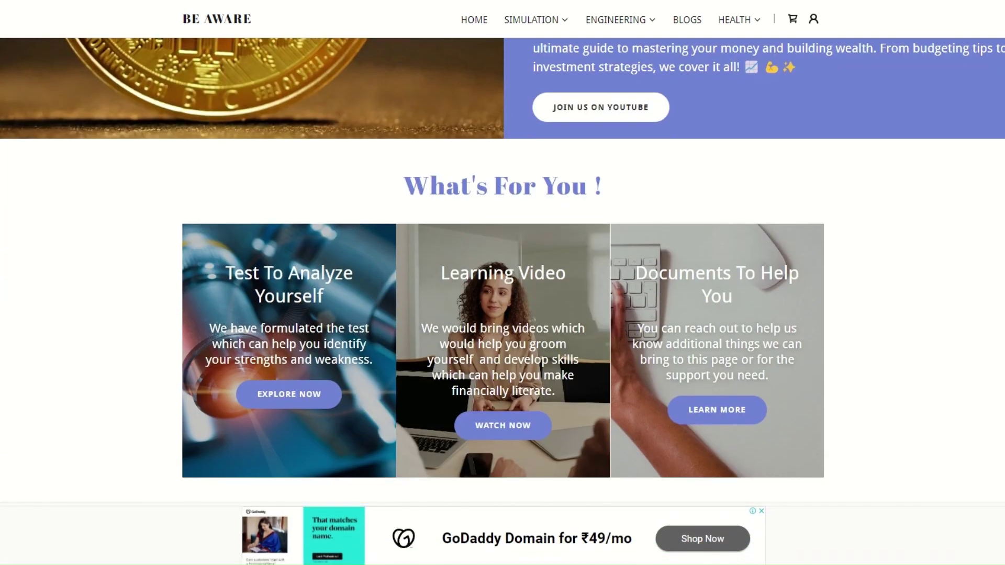
{"action": "scroll", "coordinate": [635, 282], "scroll_direction": "up", "scroll_amount": 2}
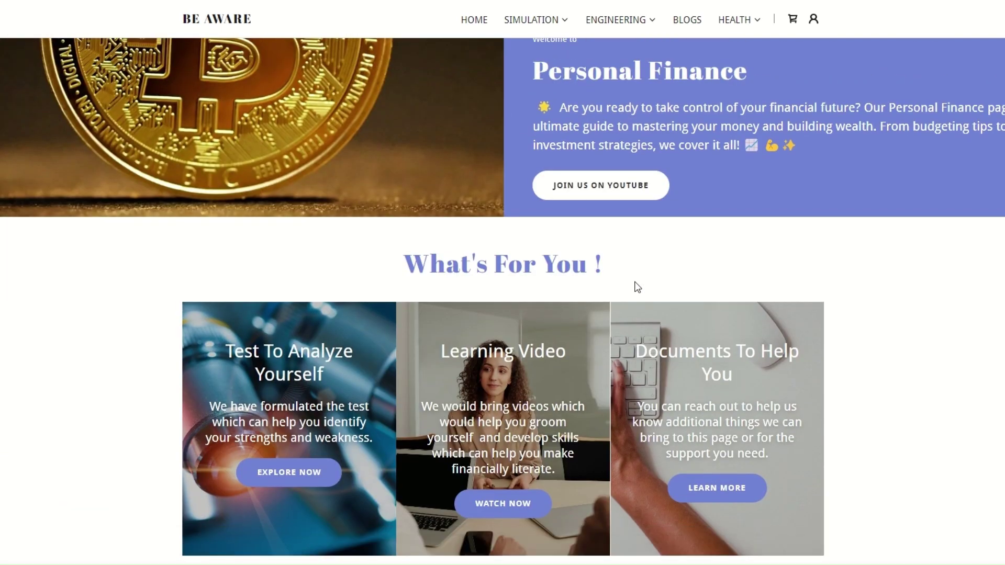
{"action": "scroll", "coordinate": [635, 282], "scroll_direction": "down", "scroll_amount": 5}
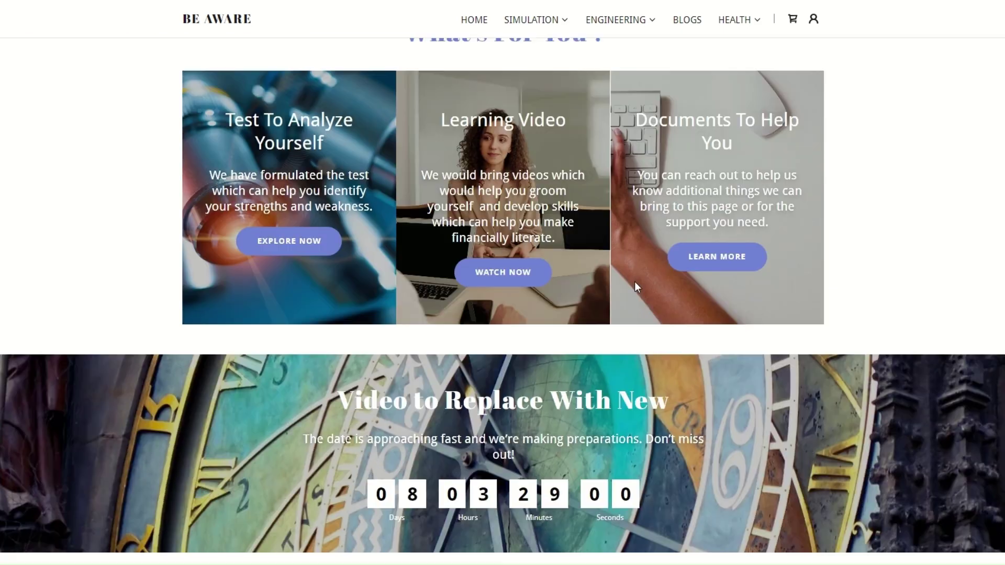
Look over the countdown and Your Dose for Wealth Creation video, and return to the start of the Personal Finance page.
{"action": "scroll", "coordinate": [650, 237], "scroll_direction": "down", "scroll_amount": 6}
{"action": "scroll", "coordinate": [649, 238], "scroll_direction": "up", "scroll_amount": 4}
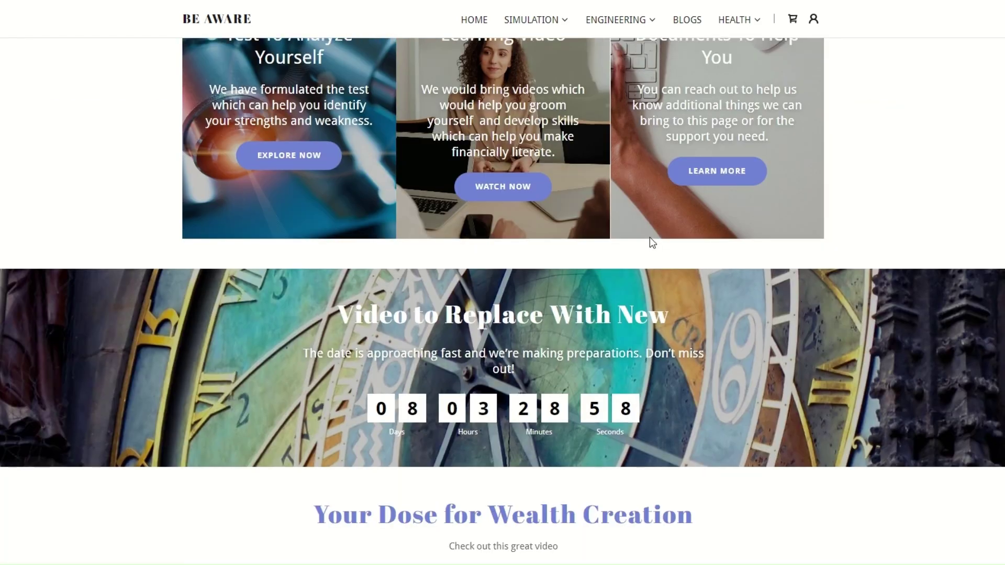
{"action": "scroll", "coordinate": [650, 237], "scroll_direction": "down", "scroll_amount": 4}
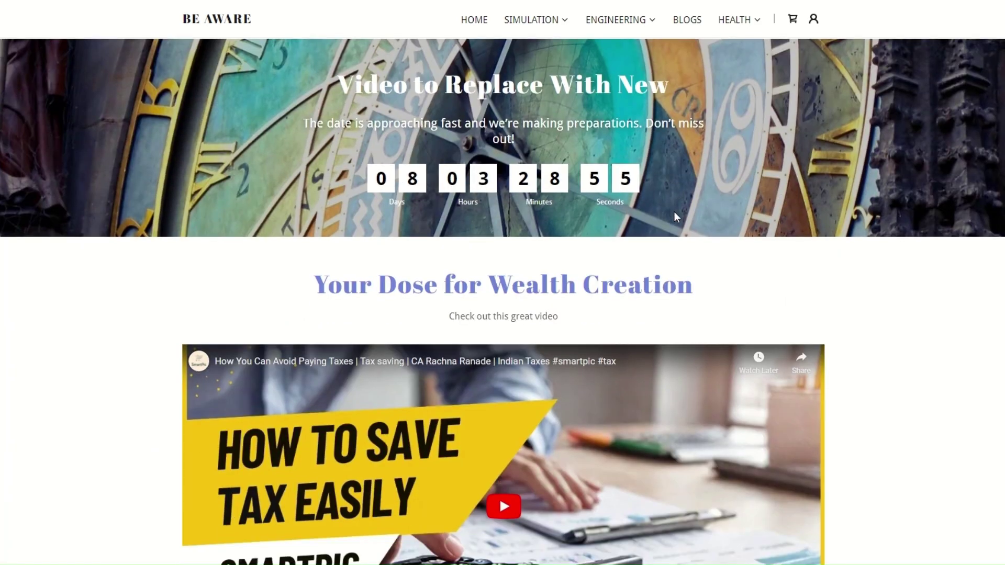
{"action": "scroll", "coordinate": [725, 264], "scroll_direction": "down", "scroll_amount": 3}
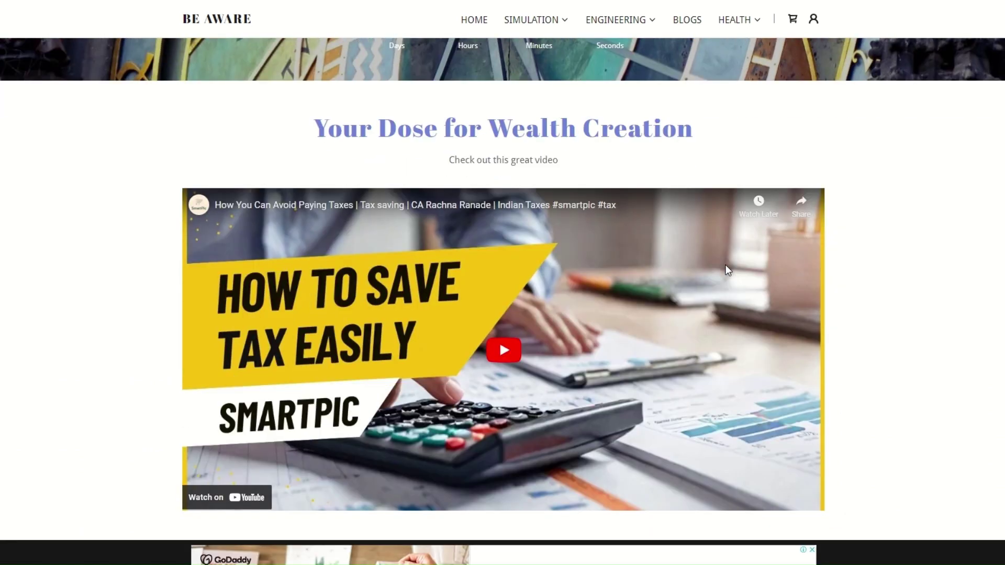
{"action": "scroll", "coordinate": [728, 270], "scroll_direction": "down", "scroll_amount": 3}
{"action": "scroll", "coordinate": [728, 270], "scroll_direction": "up", "scroll_amount": 1}
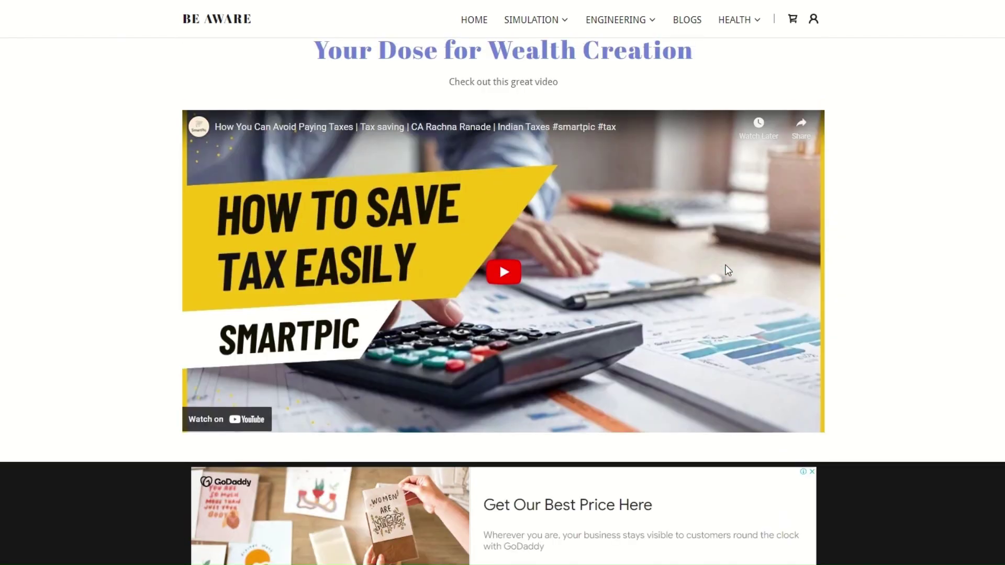
{"action": "scroll", "coordinate": [799, 256], "scroll_direction": "down", "scroll_amount": 4}
{"action": "scroll", "coordinate": [799, 255], "scroll_direction": "up", "scroll_amount": 8}
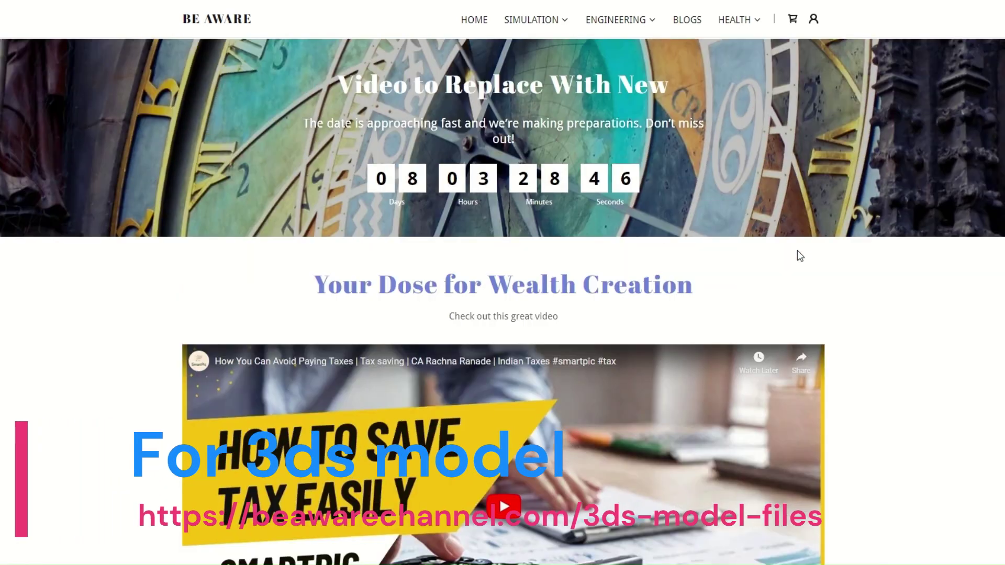
{"action": "scroll", "coordinate": [799, 255], "scroll_direction": "up", "scroll_amount": 10}
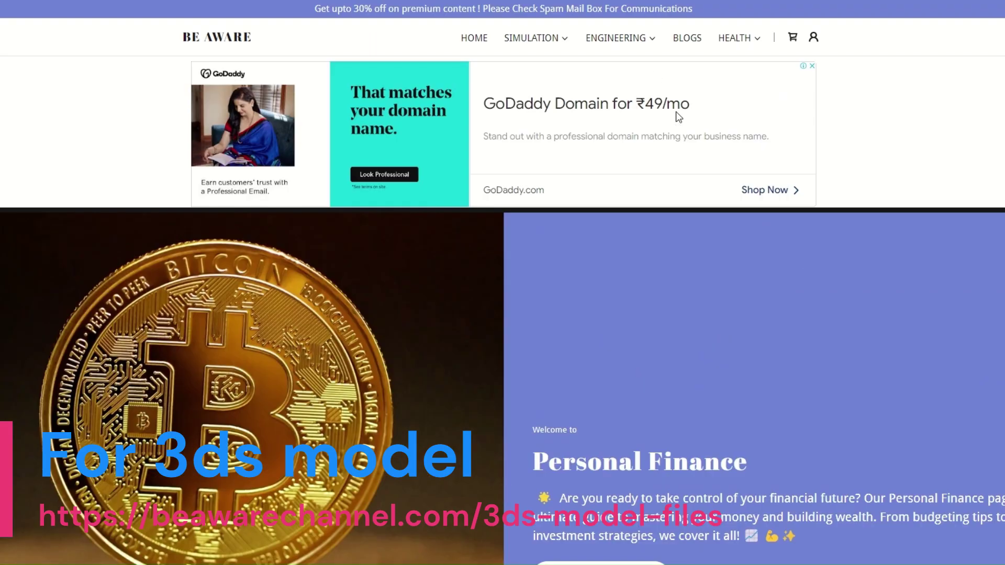
Open the Blogs page and look over its subscription section, recent posts and categories.
{"action": "mouse_move", "coordinate": [629, 42]}
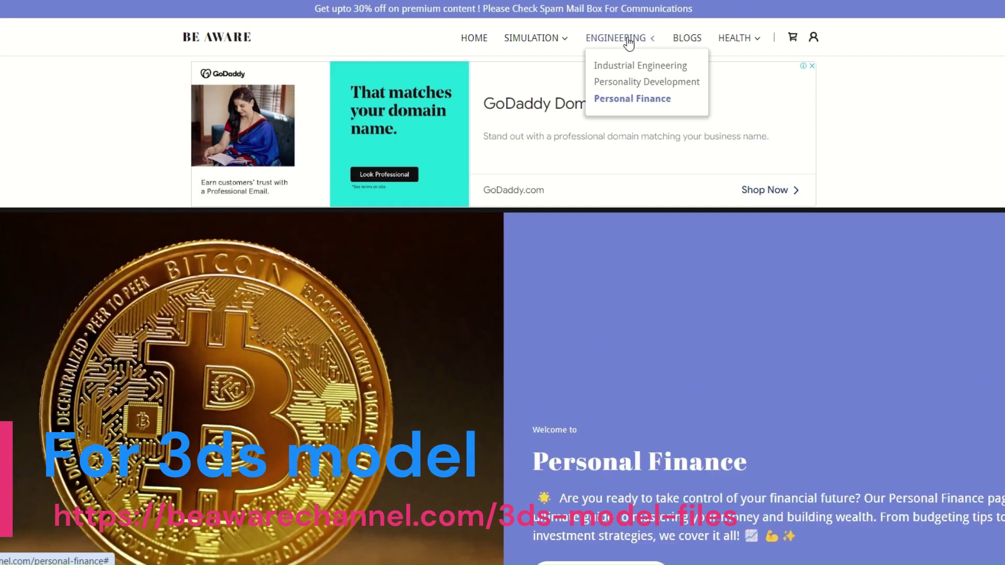
{"action": "left_click", "coordinate": [690, 45]}
{"action": "scroll", "coordinate": [550, 335], "scroll_direction": "down", "scroll_amount": 4}
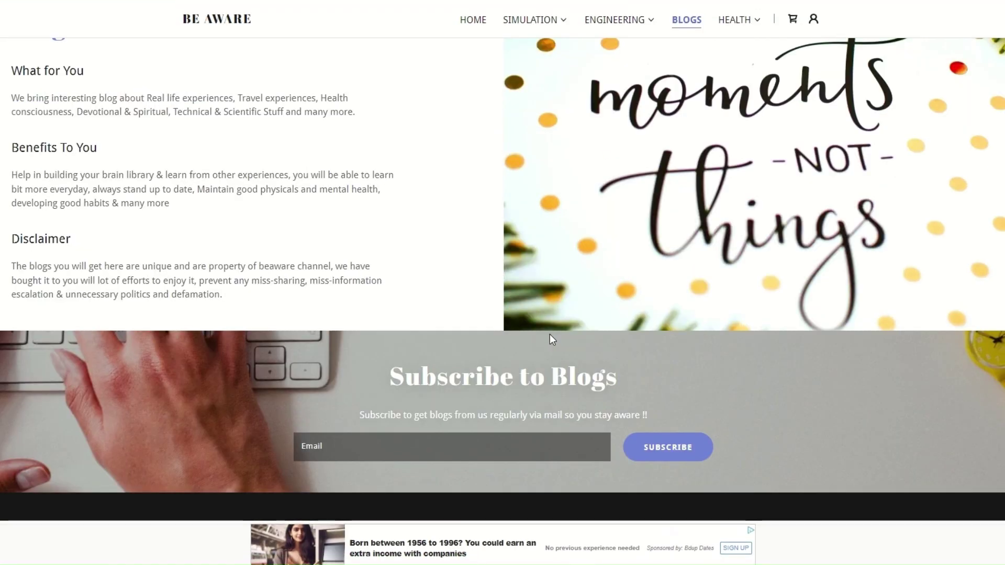
{"action": "scroll", "coordinate": [549, 335], "scroll_direction": "down", "scroll_amount": 10}
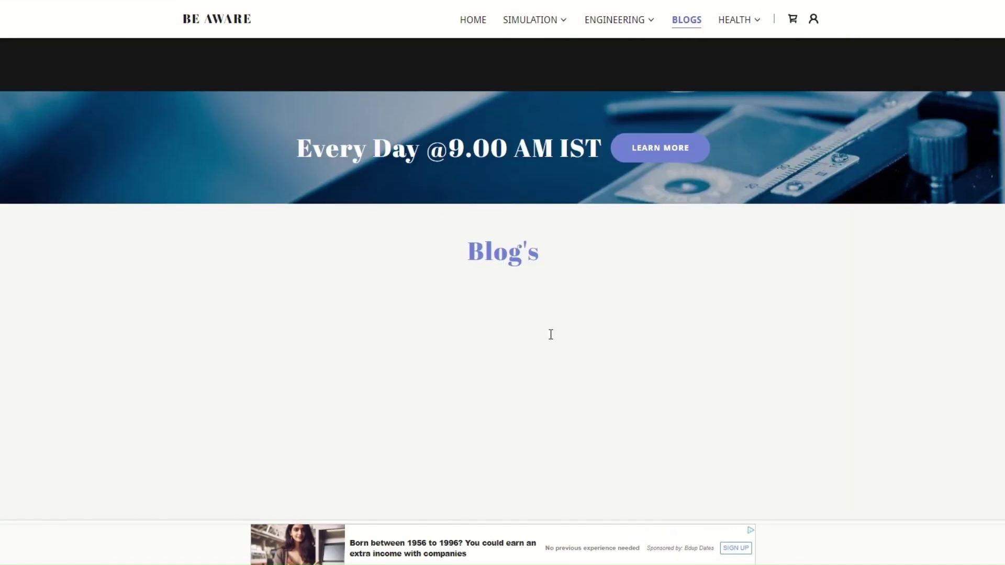
{"action": "scroll", "coordinate": [550, 335], "scroll_direction": "down", "scroll_amount": 2}
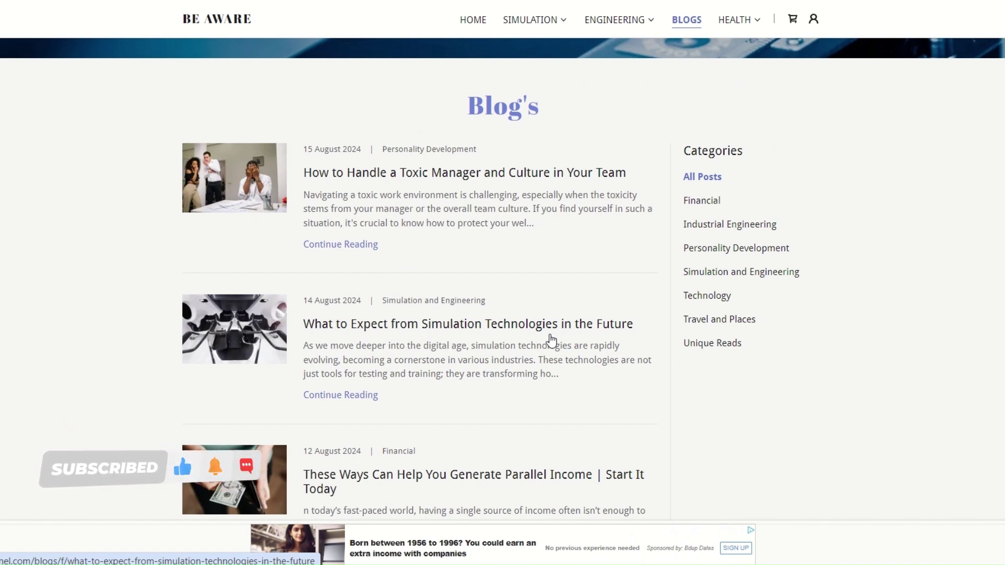
{"action": "scroll", "coordinate": [561, 348], "scroll_direction": "down", "scroll_amount": 4}
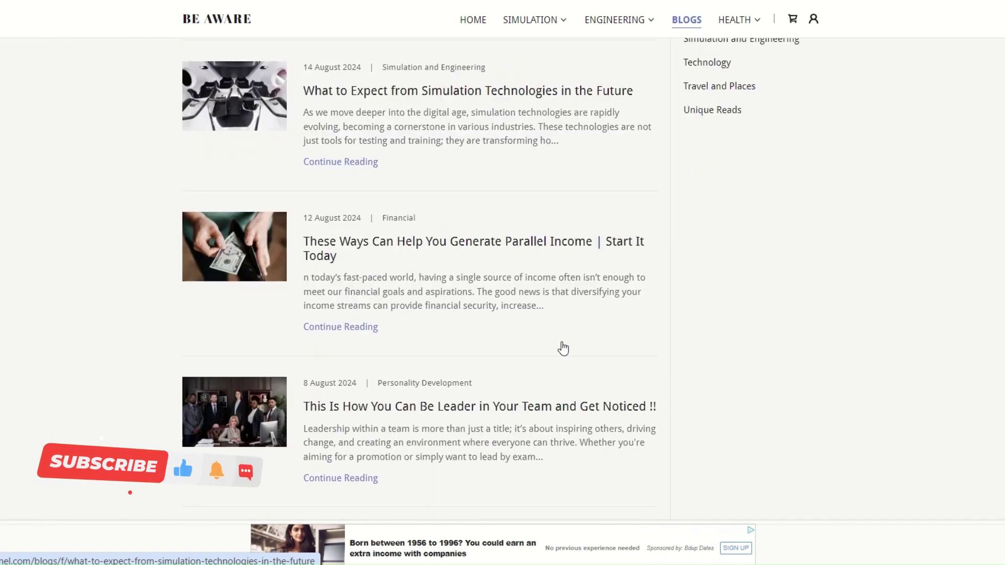
{"action": "scroll", "coordinate": [563, 348], "scroll_direction": "up", "scroll_amount": 5}
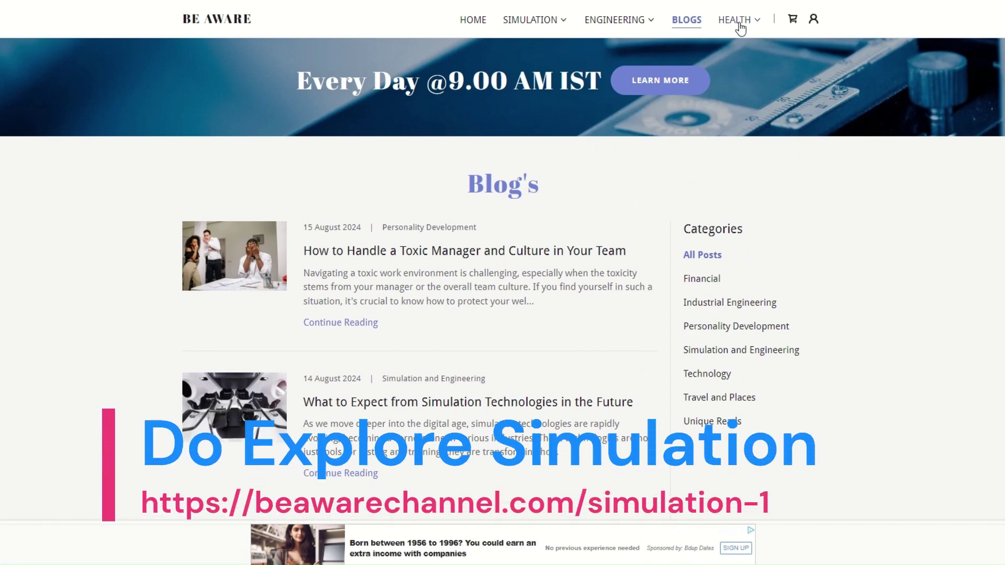
Open the Health Awareness page and look over its Health Test and Health Tips sections.
{"action": "mouse_move", "coordinate": [735, 19]}
{"action": "left_click", "coordinate": [678, 49]}
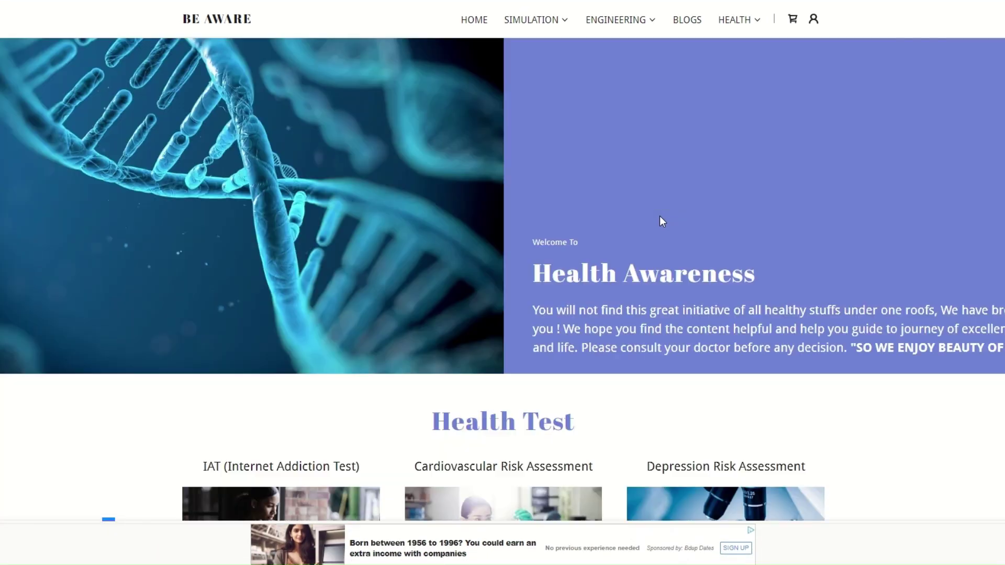
{"action": "scroll", "coordinate": [661, 219], "scroll_direction": "down", "scroll_amount": 3}
{"action": "scroll", "coordinate": [710, 189], "scroll_direction": "down", "scroll_amount": 6}
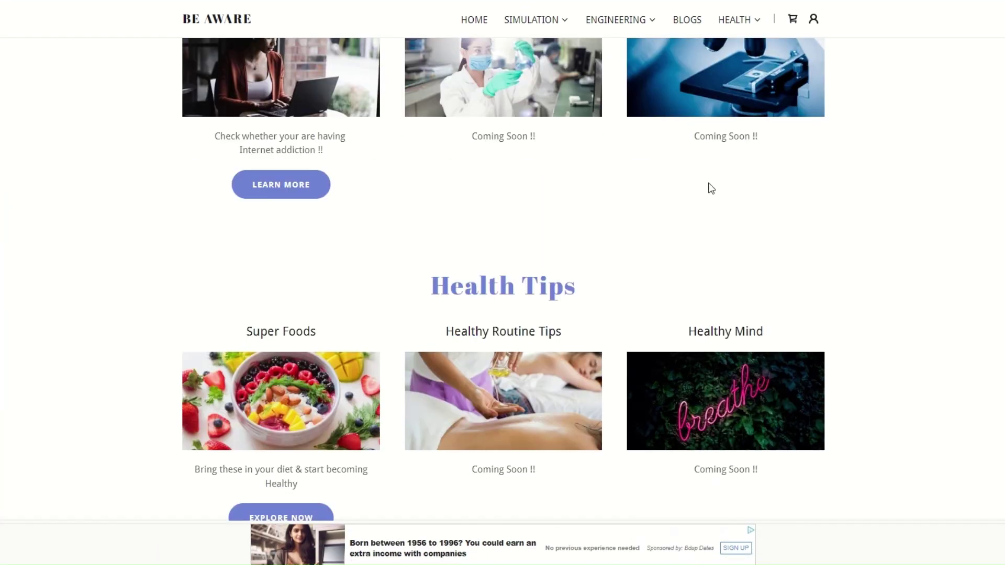
{"action": "scroll", "coordinate": [710, 189], "scroll_direction": "up", "scroll_amount": 4}
{"action": "scroll", "coordinate": [710, 189], "scroll_direction": "down", "scroll_amount": 10}
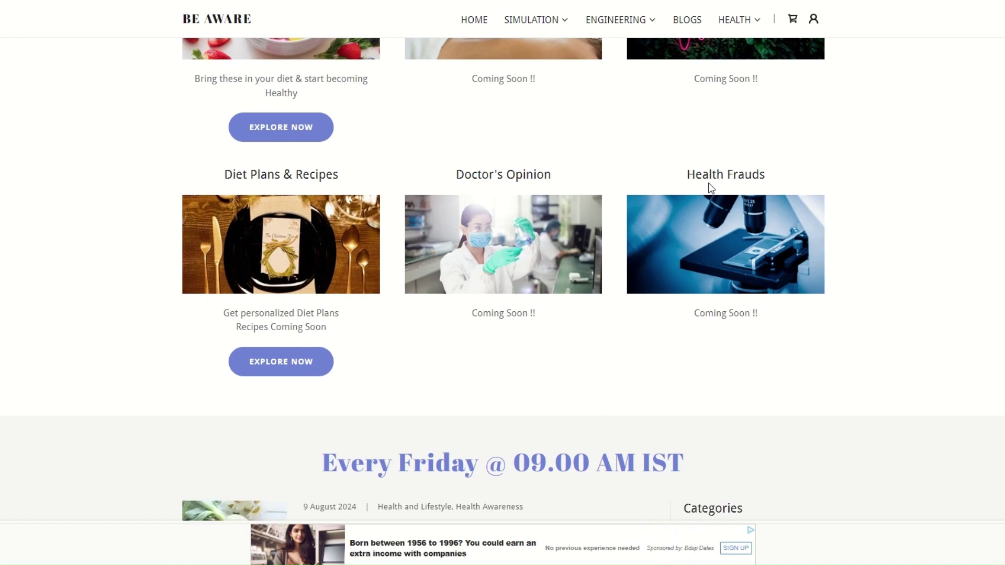
{"action": "scroll", "coordinate": [477, 218], "scroll_direction": "up", "scroll_amount": 4}
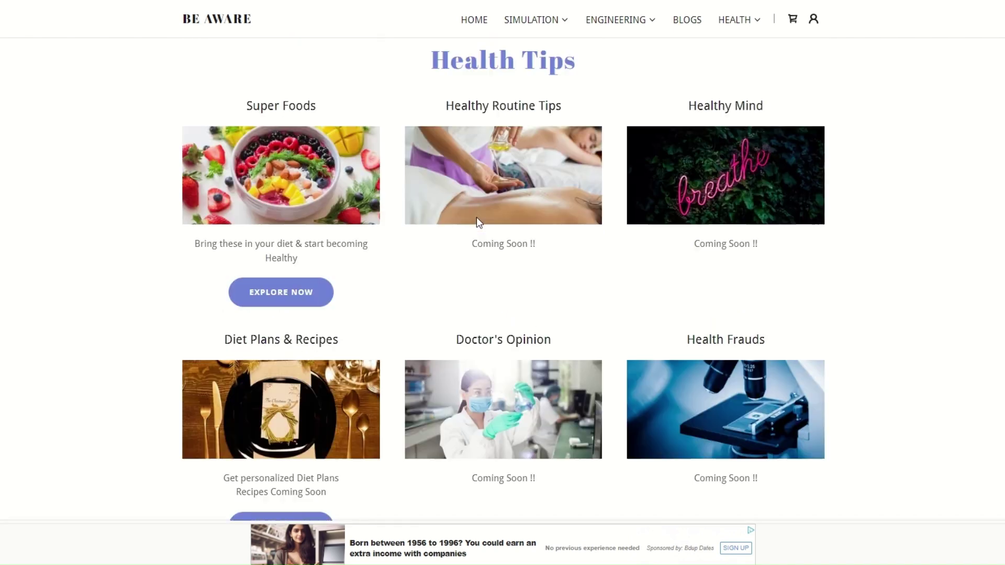
{"action": "scroll", "coordinate": [508, 222], "scroll_direction": "down", "scroll_amount": 3}
{"action": "scroll", "coordinate": [508, 222], "scroll_direction": "up", "scroll_amount": 2}
{"action": "scroll", "coordinate": [508, 222], "scroll_direction": "down", "scroll_amount": 3}
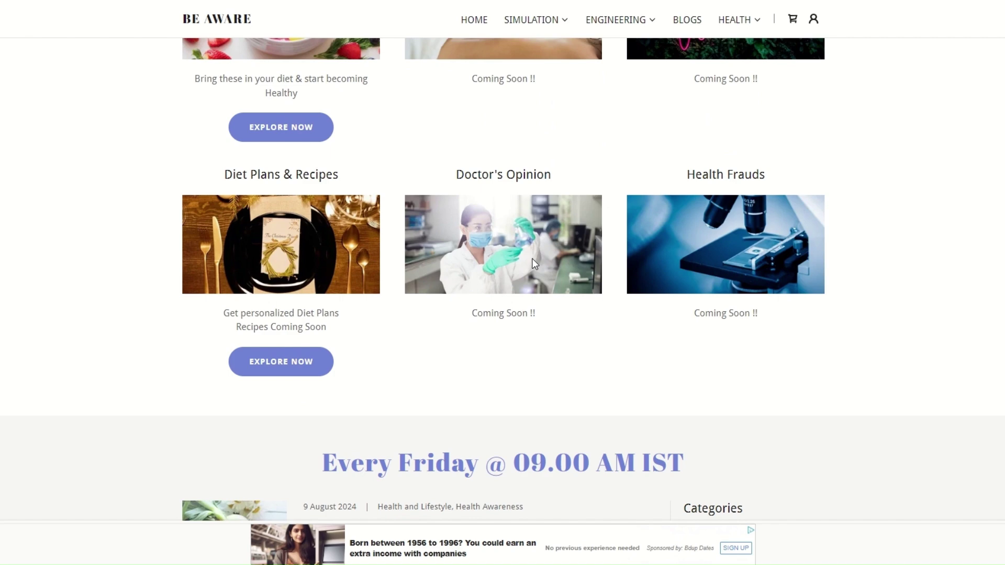
Look through the Friday health blog posts and show the list of available Health pages.
{"action": "scroll", "coordinate": [532, 259], "scroll_direction": "down", "scroll_amount": 3}
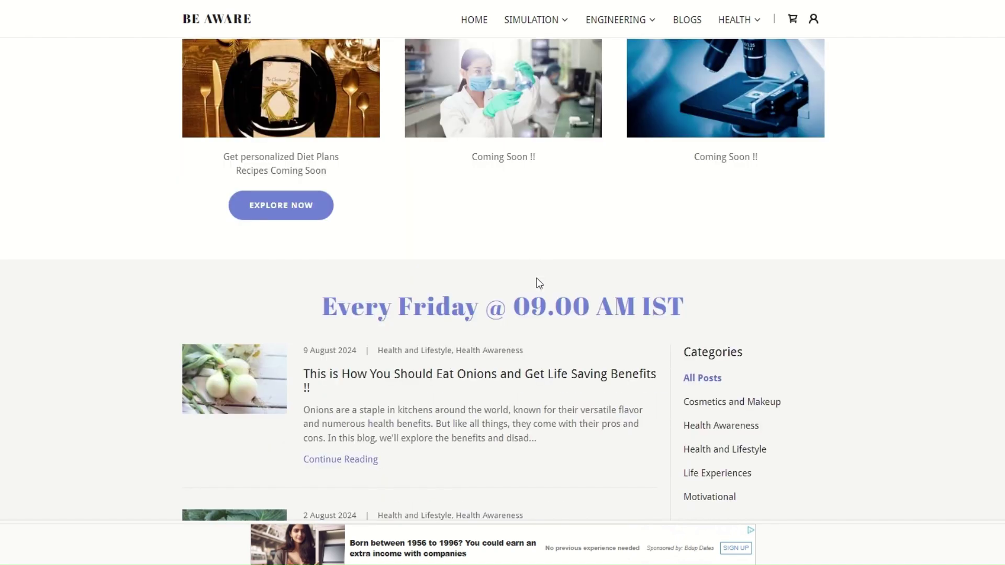
{"action": "scroll", "coordinate": [629, 278], "scroll_direction": "down", "scroll_amount": 6}
{"action": "scroll", "coordinate": [729, 270], "scroll_direction": "up", "scroll_amount": 3}
{"action": "scroll", "coordinate": [782, 258], "scroll_direction": "down", "scroll_amount": 1}
{"action": "scroll", "coordinate": [782, 259], "scroll_direction": "down", "scroll_amount": 20}
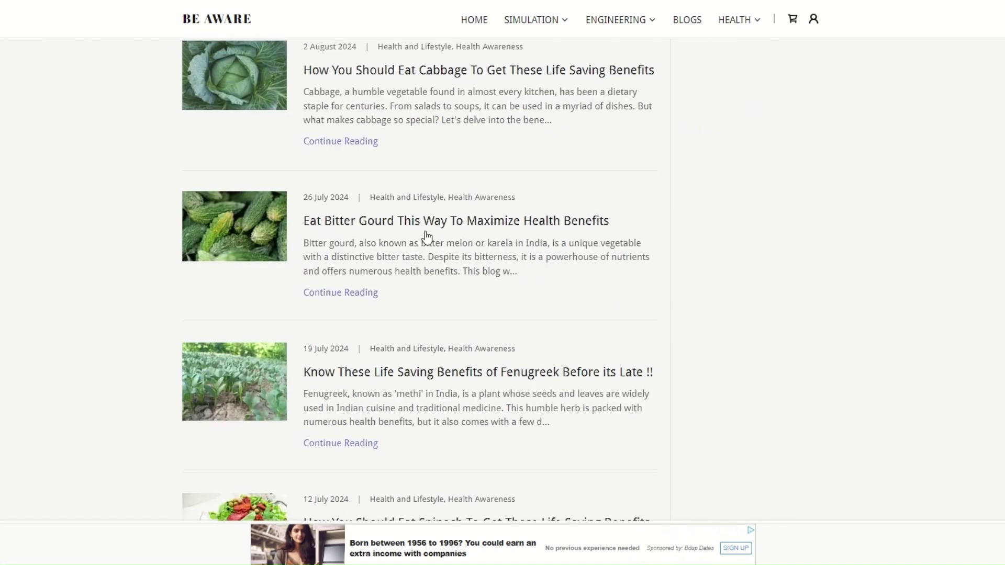
{"action": "left_click", "coordinate": [730, 23]}
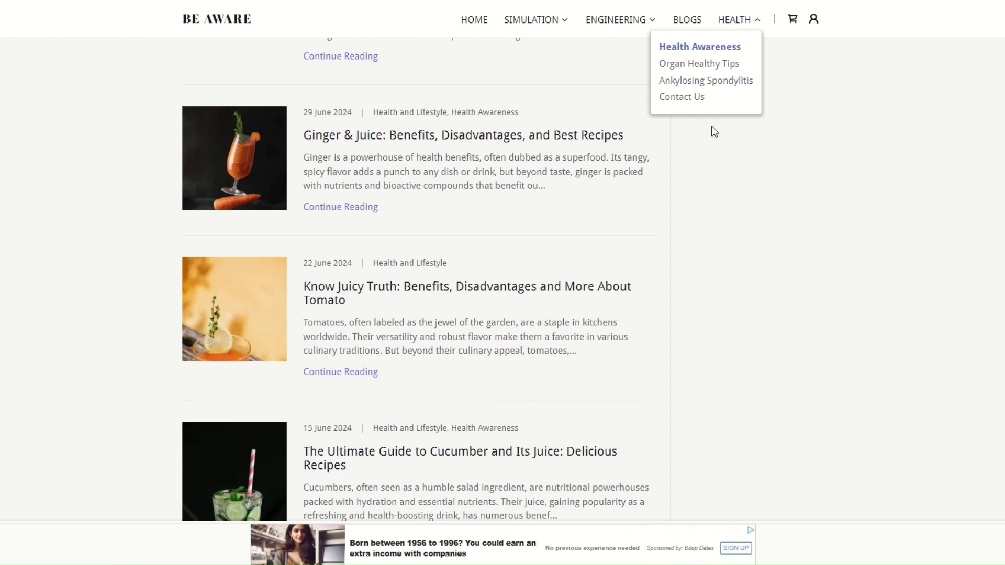
Return to the home page, look over the online appointment services, and go back to the page's opening banner.
{"action": "left_click", "coordinate": [479, 25]}
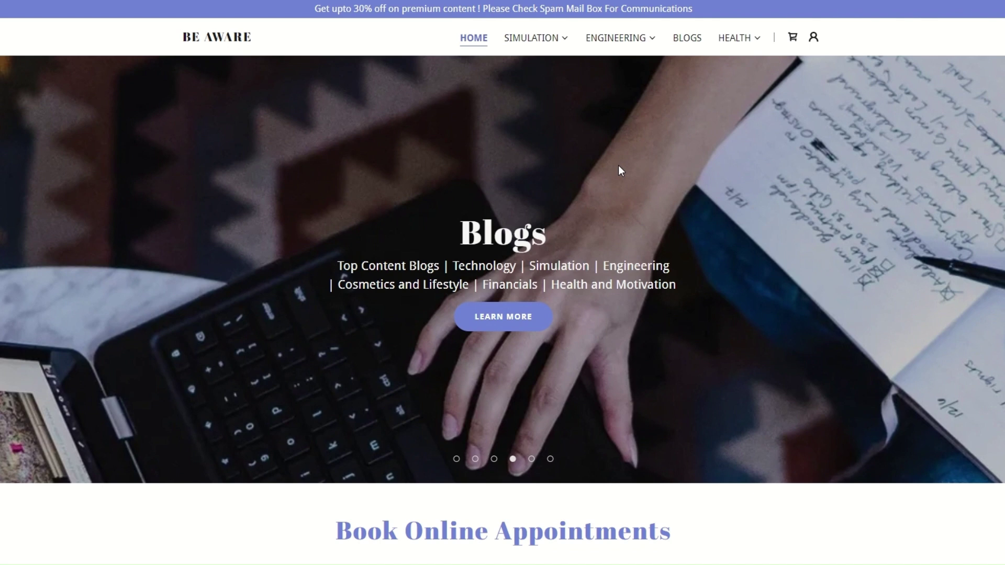
{"action": "scroll", "coordinate": [618, 166], "scroll_direction": "down", "scroll_amount": 4}
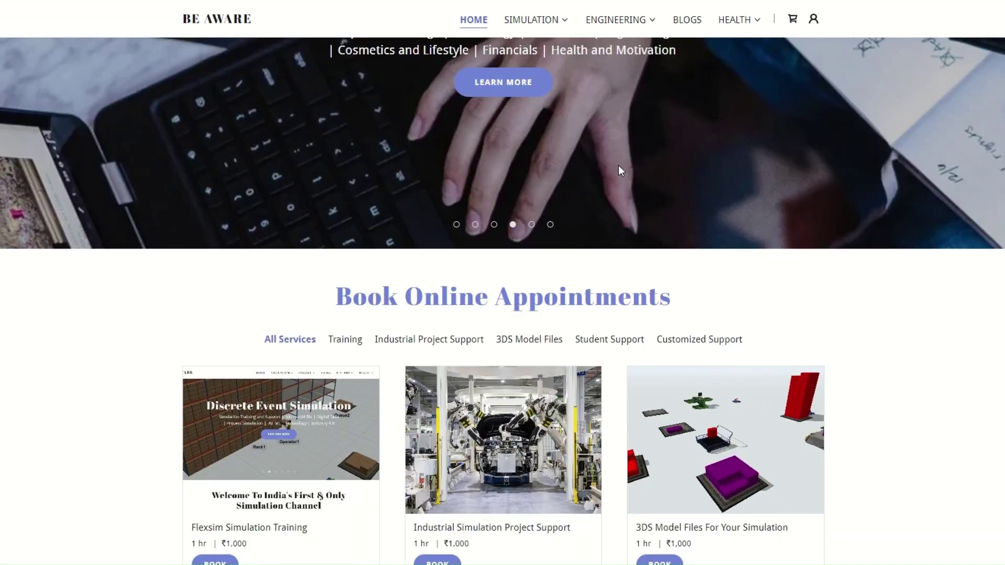
{"action": "scroll", "coordinate": [619, 166], "scroll_direction": "down", "scroll_amount": 10}
{"action": "scroll", "coordinate": [665, 171], "scroll_direction": "down", "scroll_amount": 4}
{"action": "scroll", "coordinate": [713, 197], "scroll_direction": "up", "scroll_amount": 12}
{"action": "scroll", "coordinate": [715, 197], "scroll_direction": "up", "scroll_amount": 7}
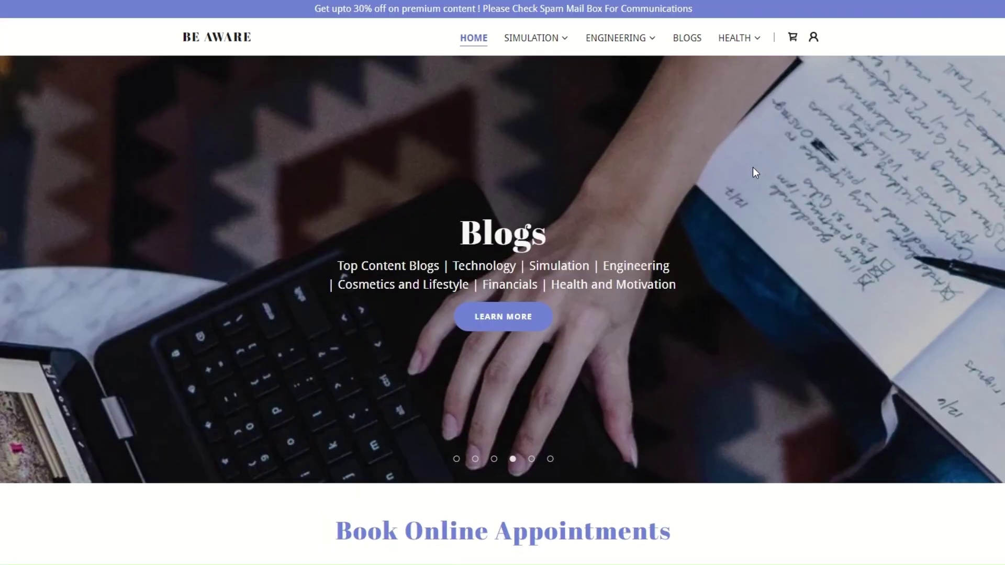